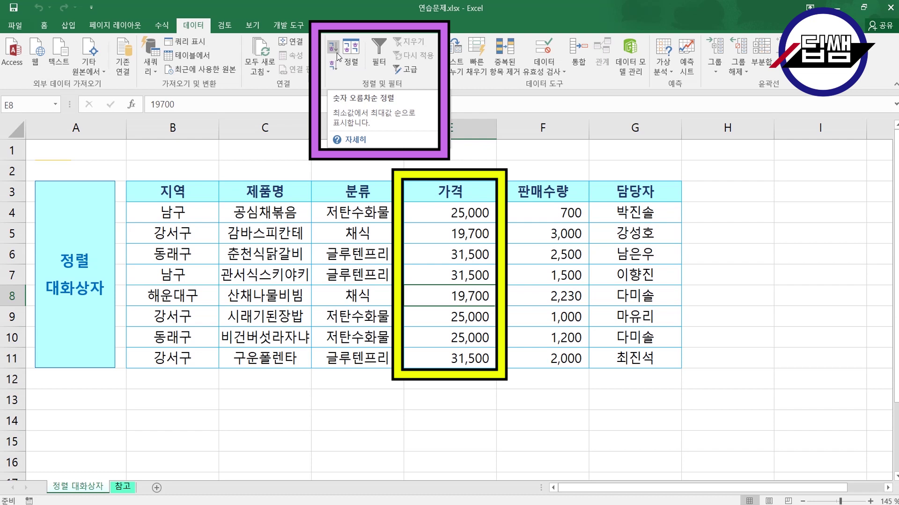
Step: Sort the table by the 가격 column in ascending order and check how equal prices are grouped
click(333, 47)
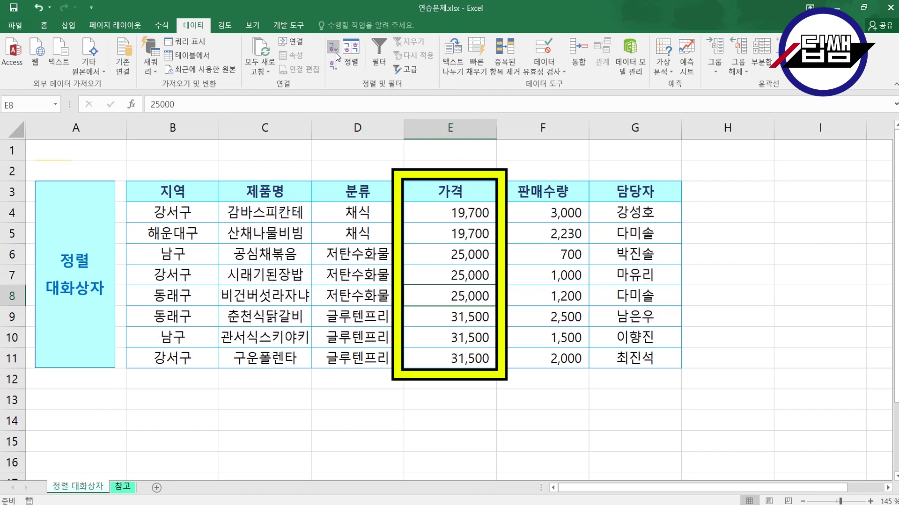
drag(465, 214, 474, 225)
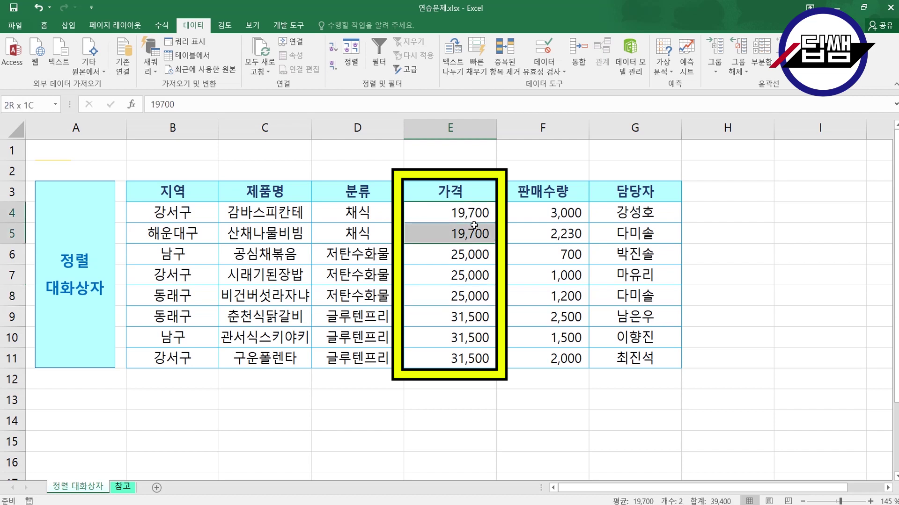
drag(475, 323, 469, 360)
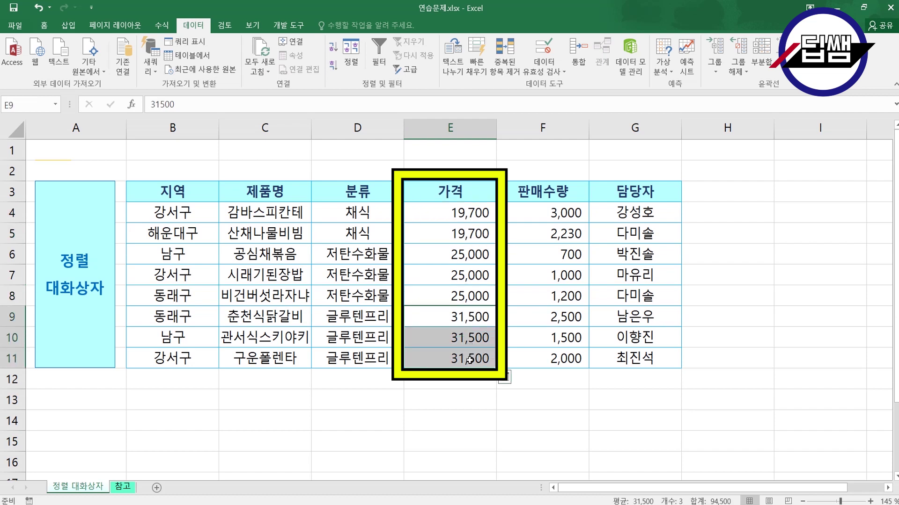
click(457, 275)
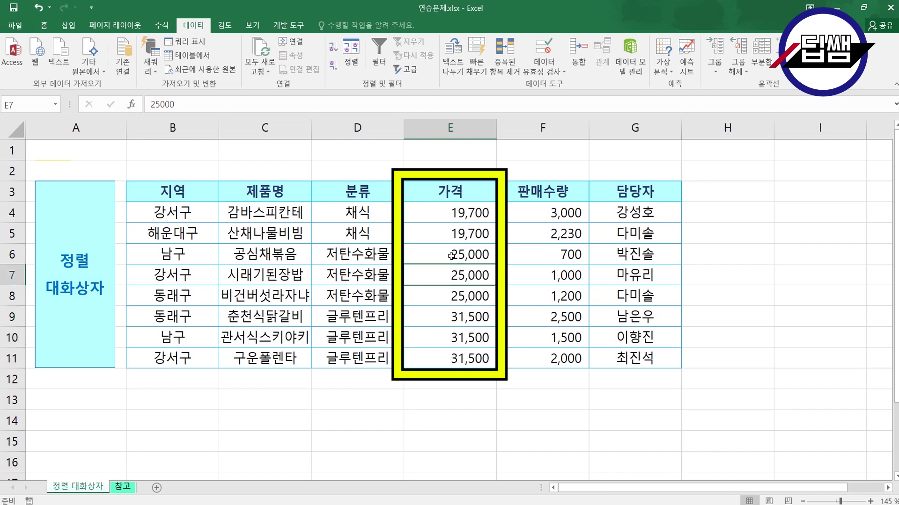
click(453, 256)
click(452, 235)
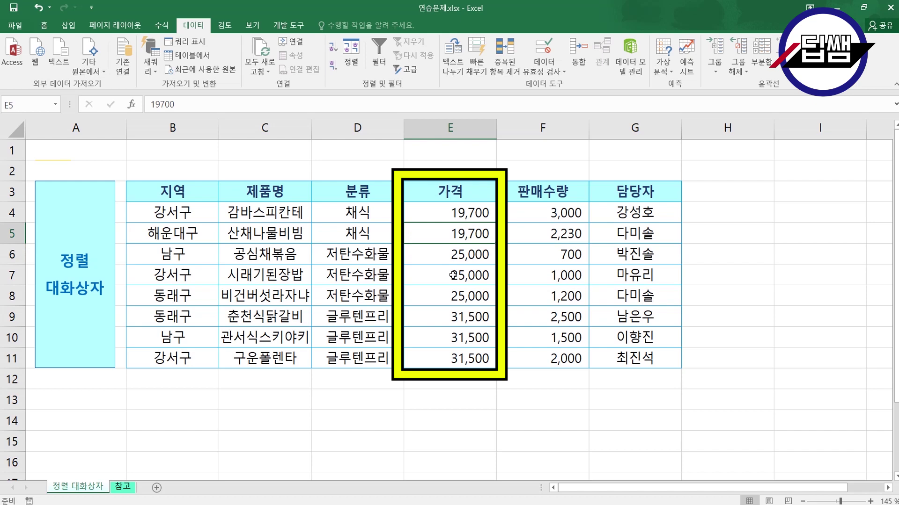
Step: Sort the table by 가격 in descending order and review the highest and lowest price groups
click(333, 71)
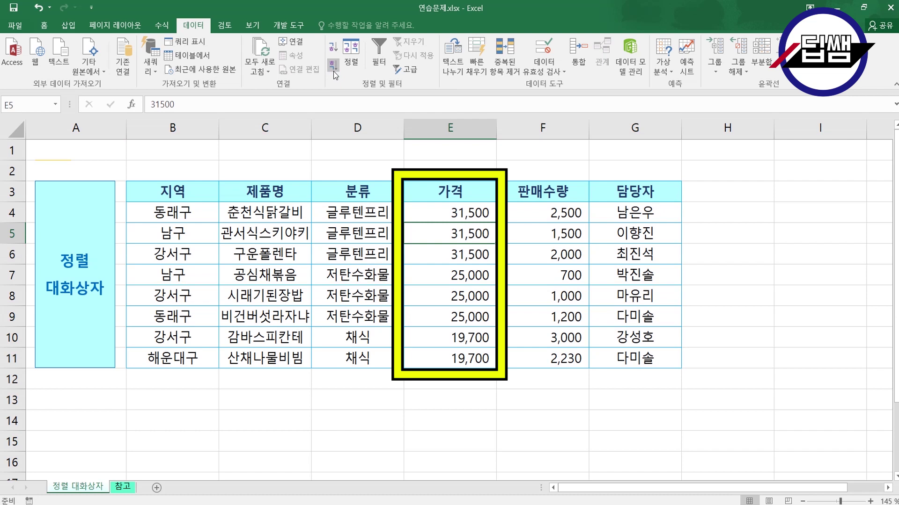
drag(477, 211, 474, 252)
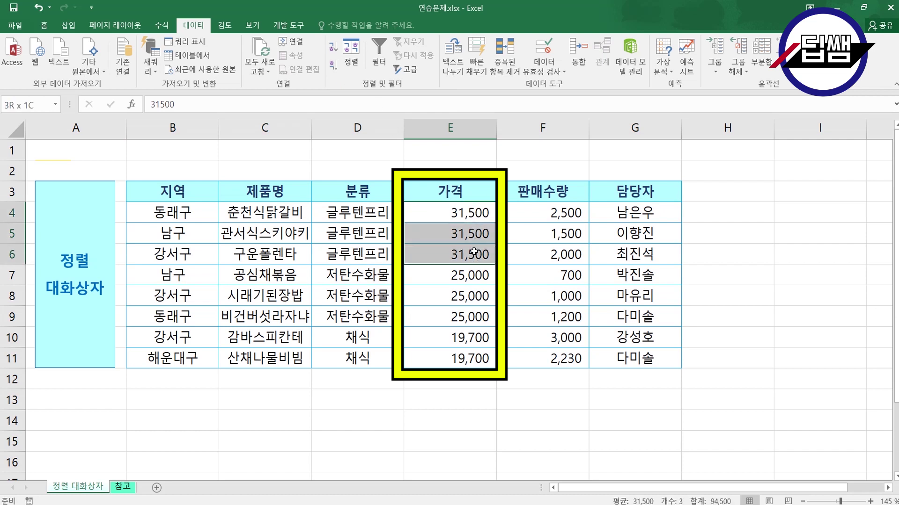
drag(470, 337, 469, 354)
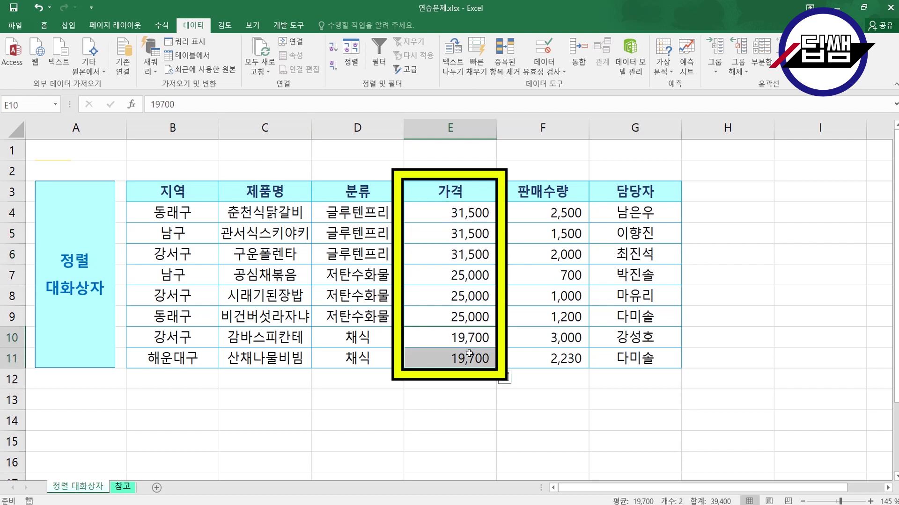
Step: Switch the 가격 column's sort to ascending and back to descending
click(459, 299)
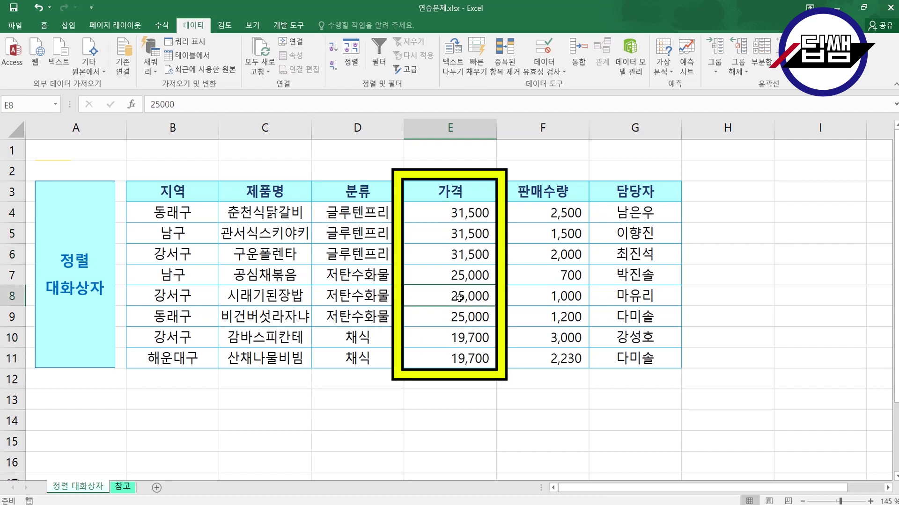
click(331, 48)
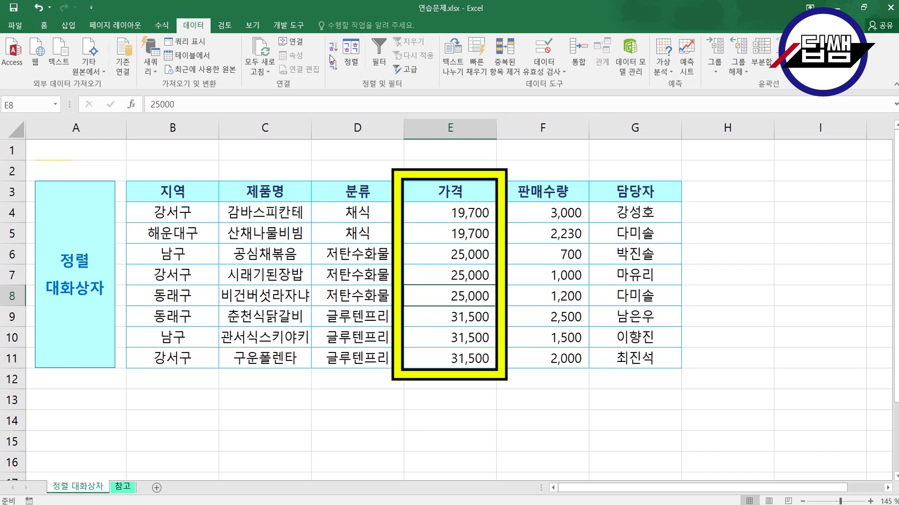
click(331, 69)
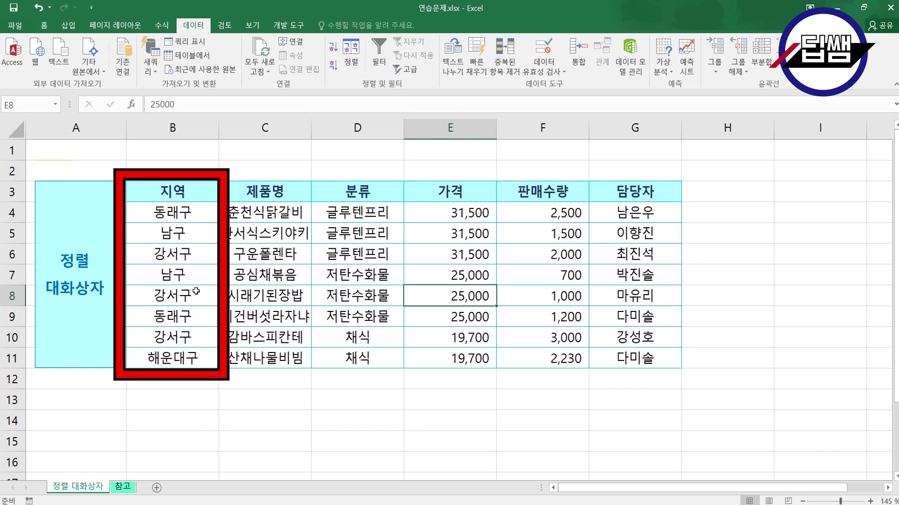
Step: Sort the table by the 지역 column in ascending order
click(180, 270)
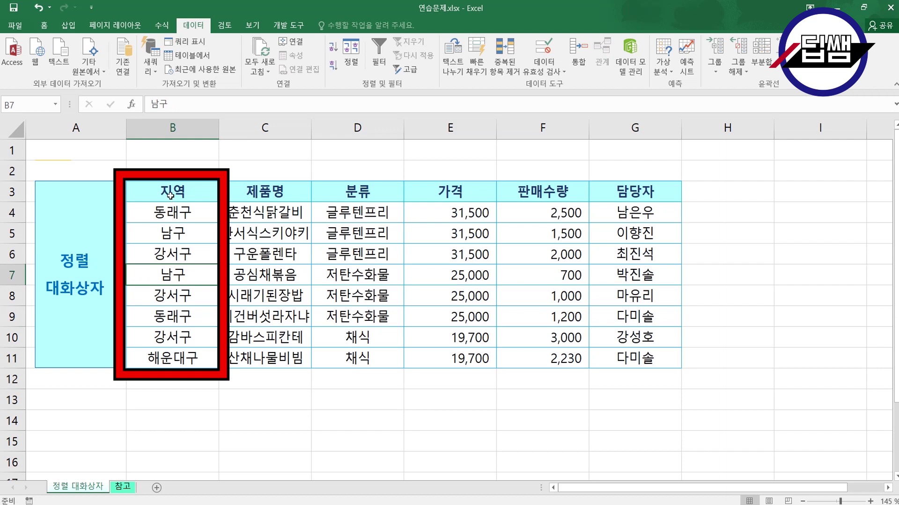
click(181, 214)
click(183, 233)
click(180, 256)
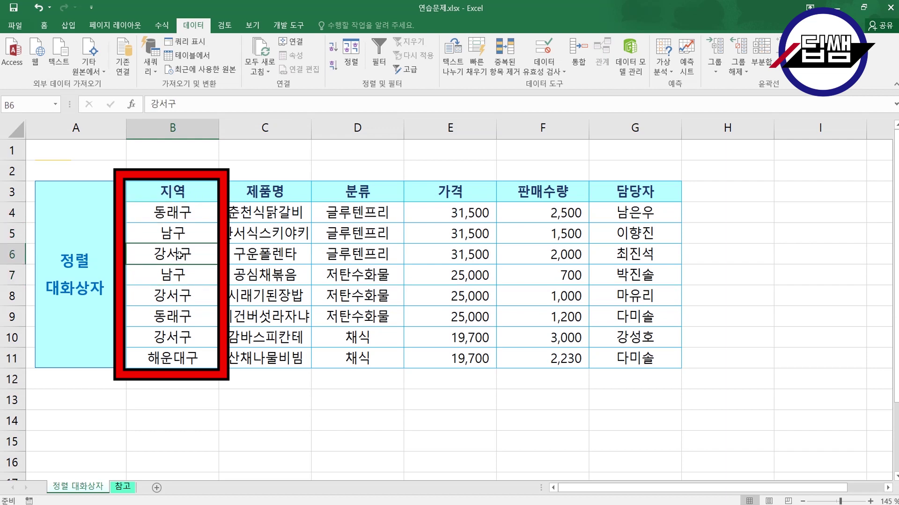
click(333, 49)
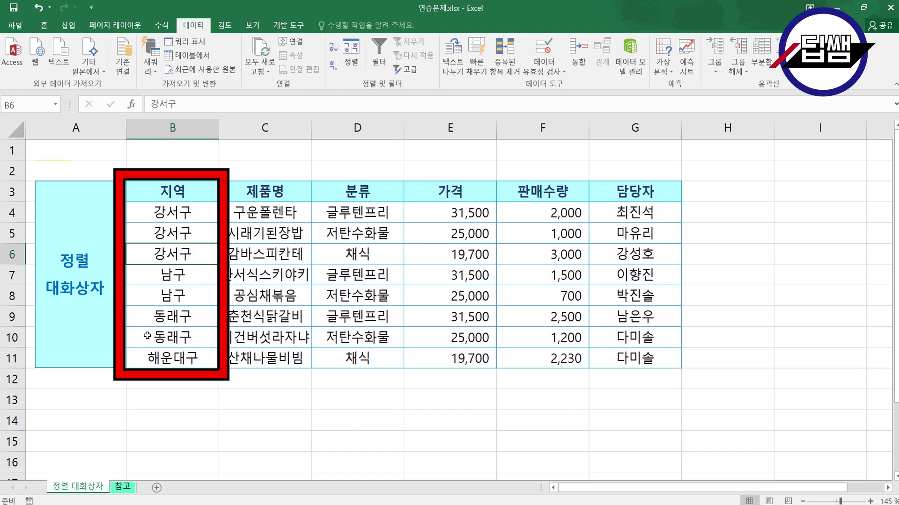
Step: Sort the table by the 지역 column in descending order
click(337, 70)
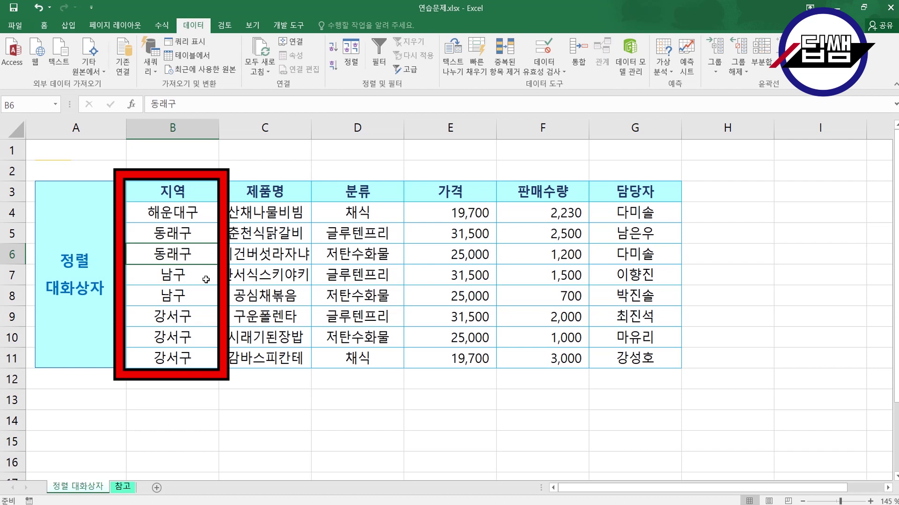
click(336, 49)
click(336, 64)
drag(482, 225, 480, 283)
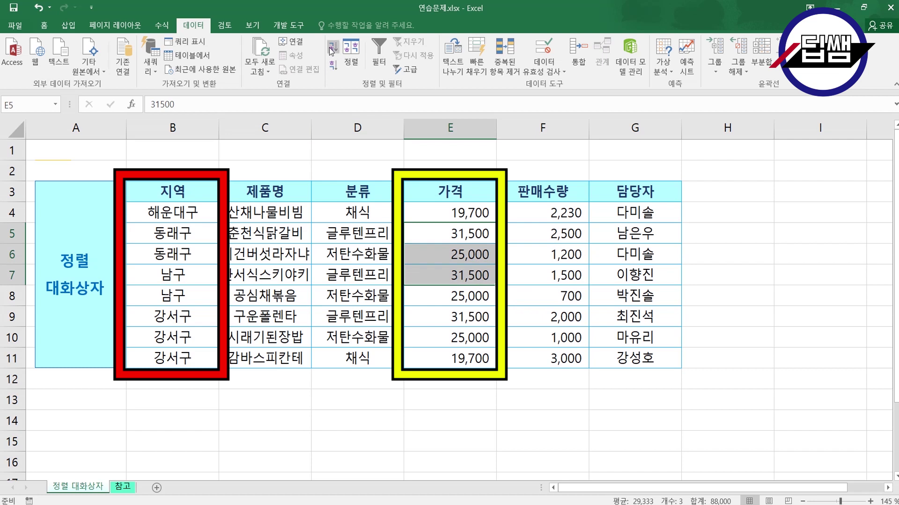
click(177, 253)
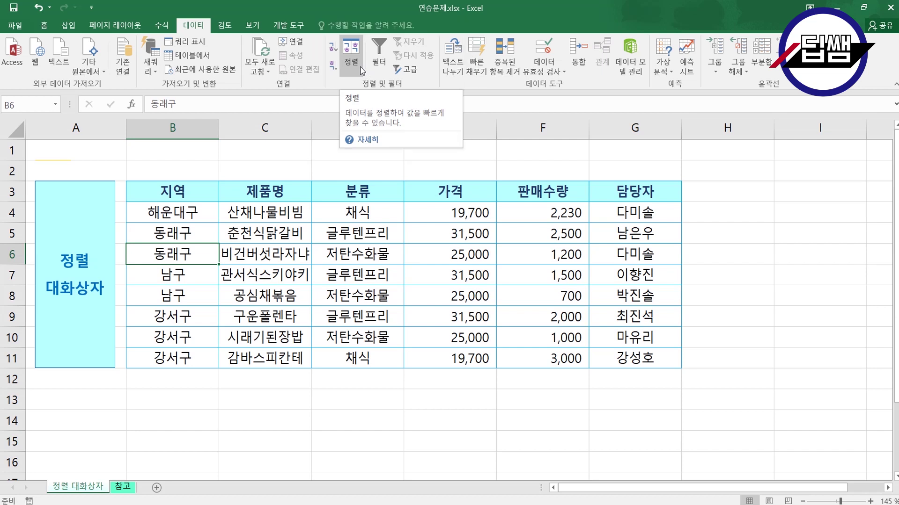
click(196, 229)
click(383, 236)
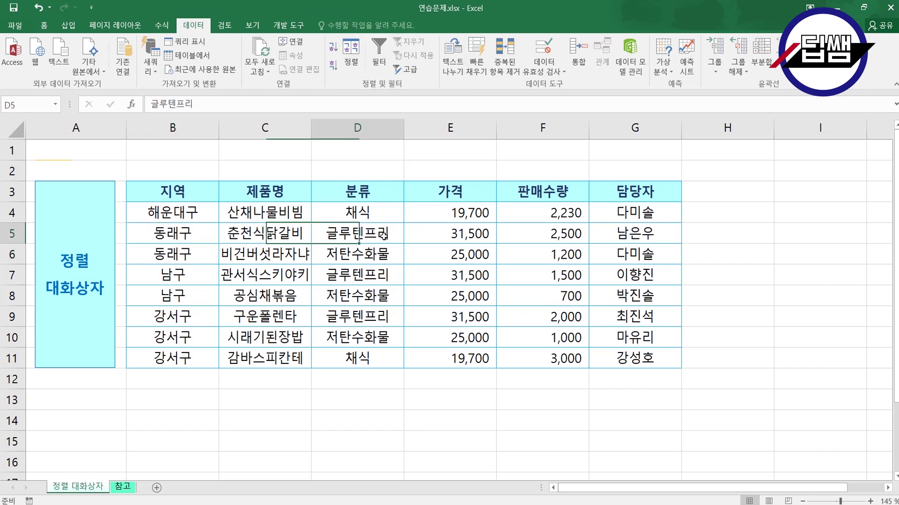
Step: Start a custom sort of the table with 가격 values in ascending order (오름차순) as the first criterion
click(517, 332)
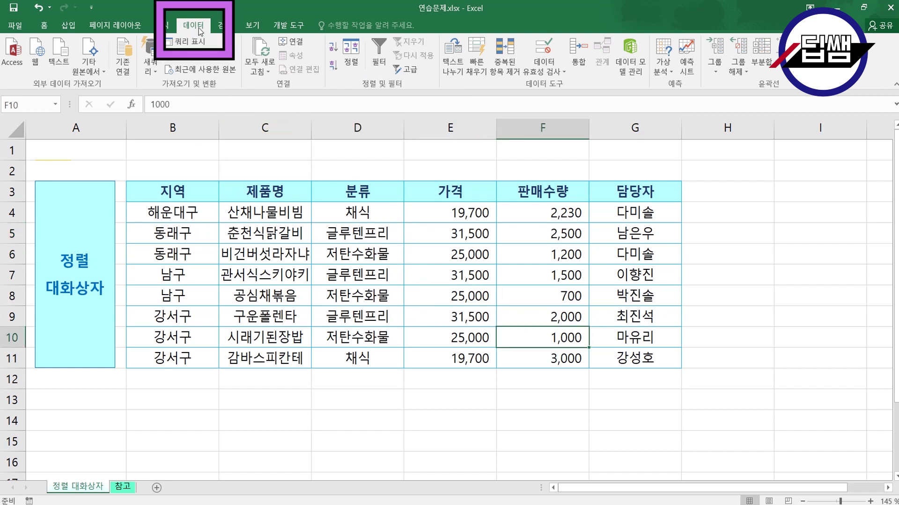
click(352, 68)
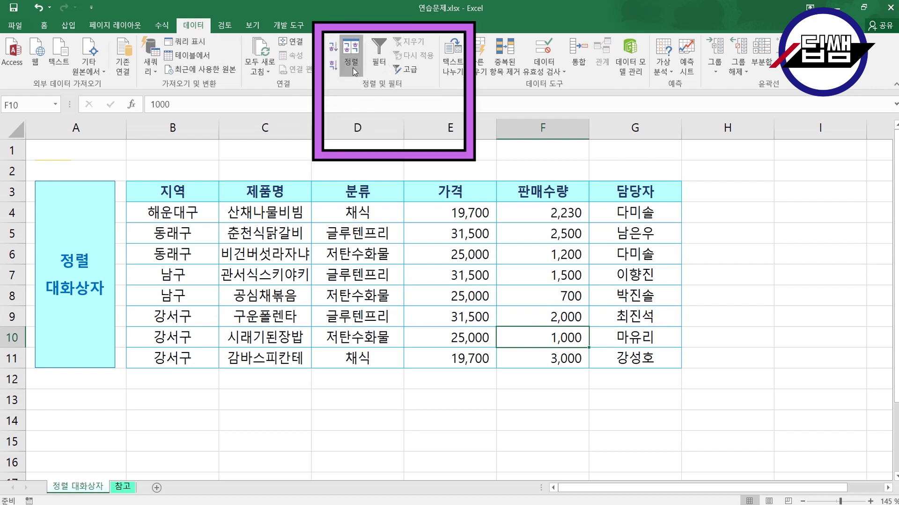
mouse_move(563, 310)
mouse_down()
mouse_move(452, 327)
mouse_move(432, 288)
mouse_up()
click(395, 342)
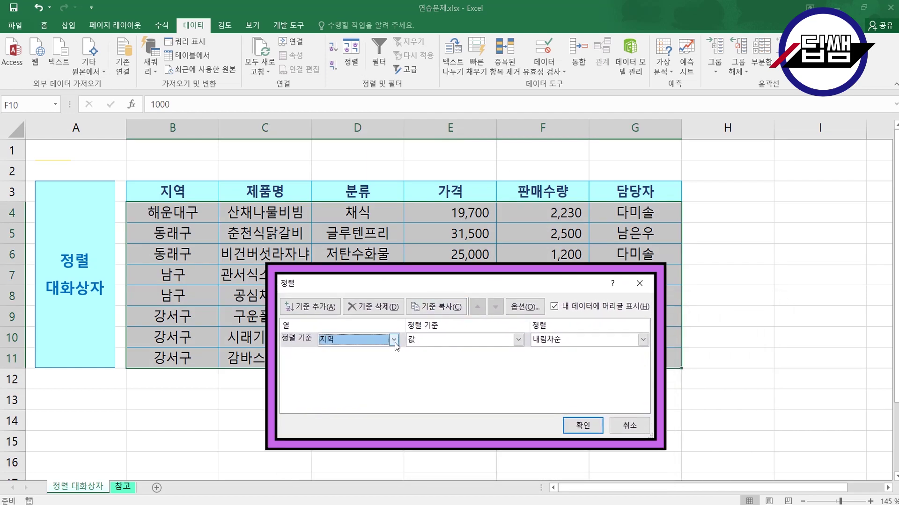
click(358, 390)
click(642, 340)
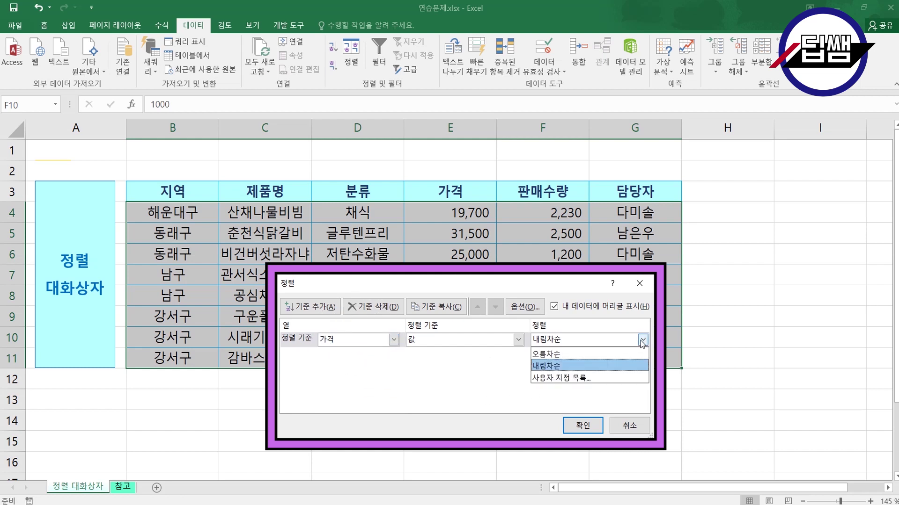
click(597, 355)
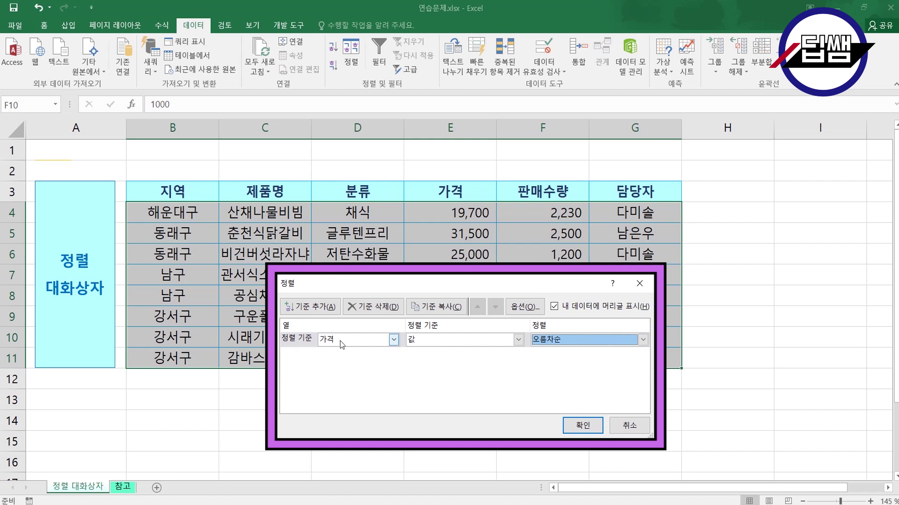
Step: Add a second sort criterion for 지역 values in descending order (내림차순)
click(314, 309)
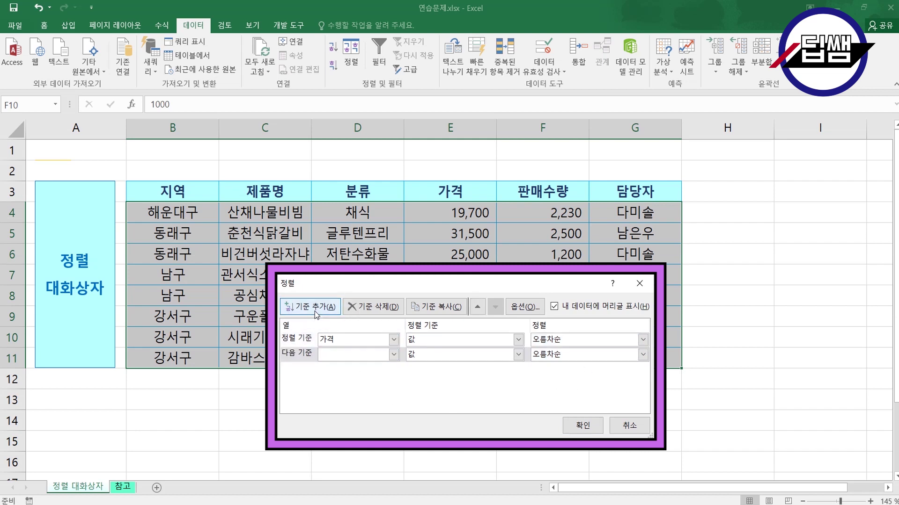
click(394, 354)
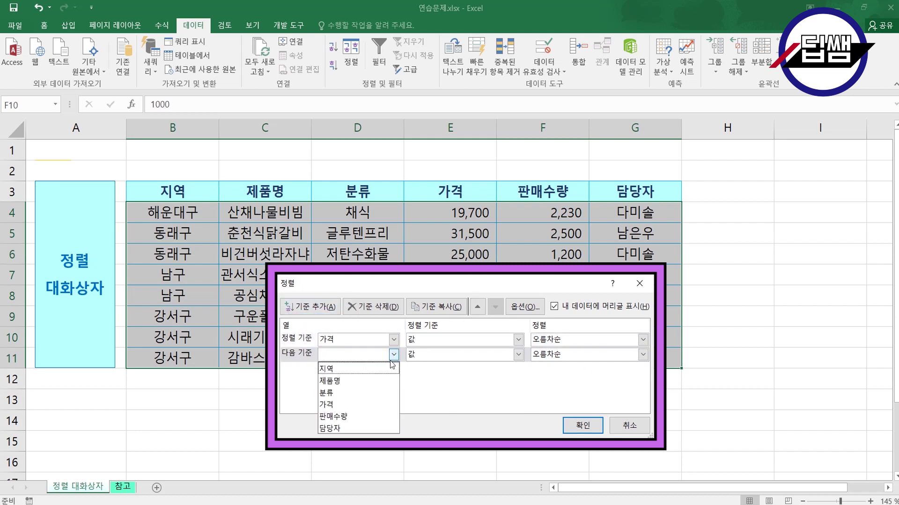
click(351, 370)
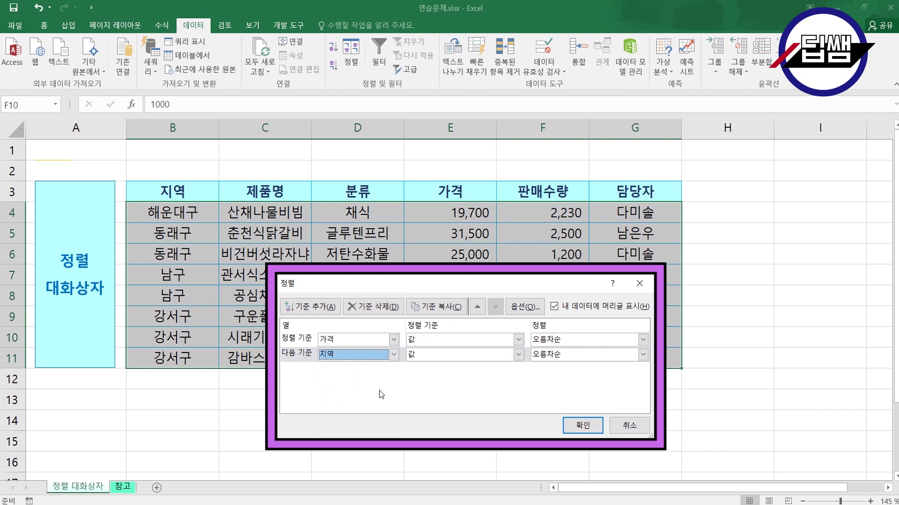
click(642, 355)
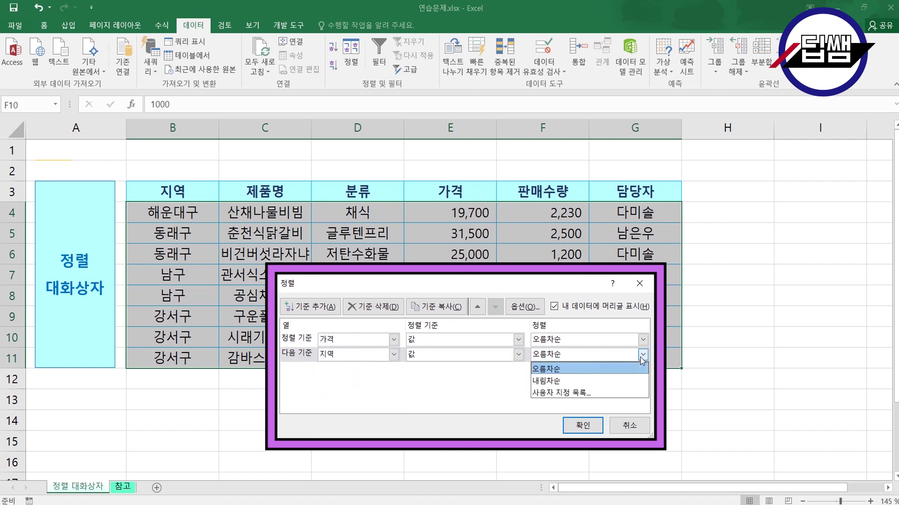
click(588, 382)
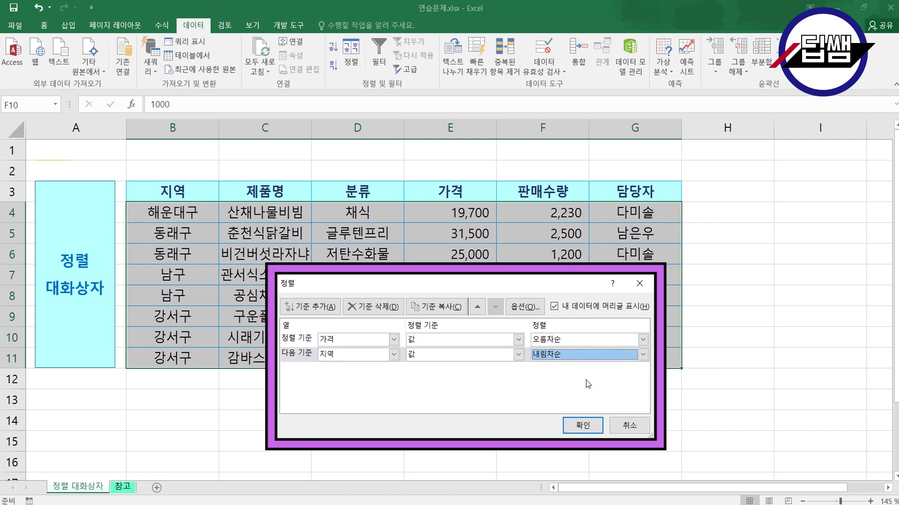
click(436, 406)
key(ctrl)
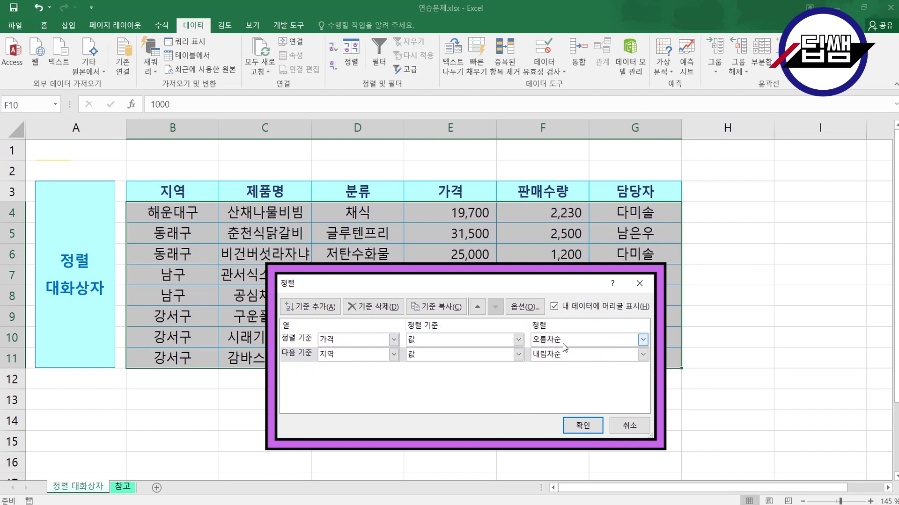
key(ctrl)
key(ctrl)
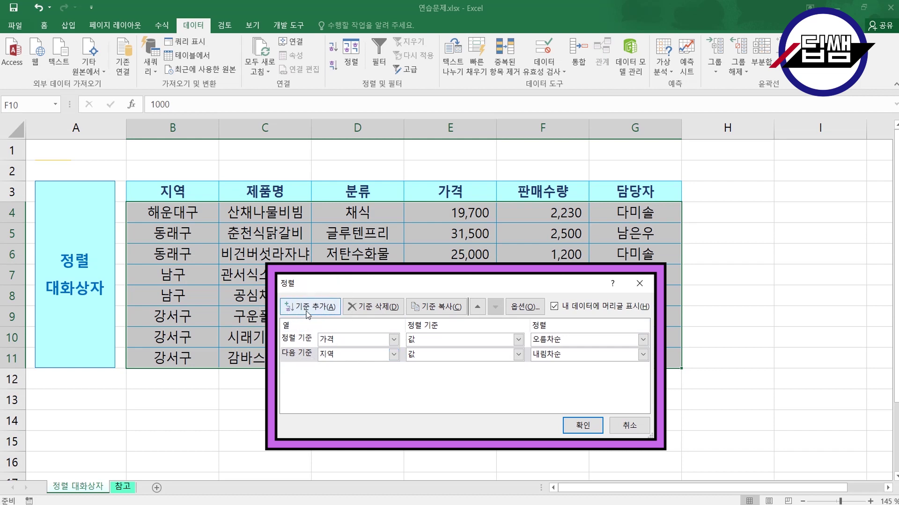
key(ctrl)
key(ctrl)
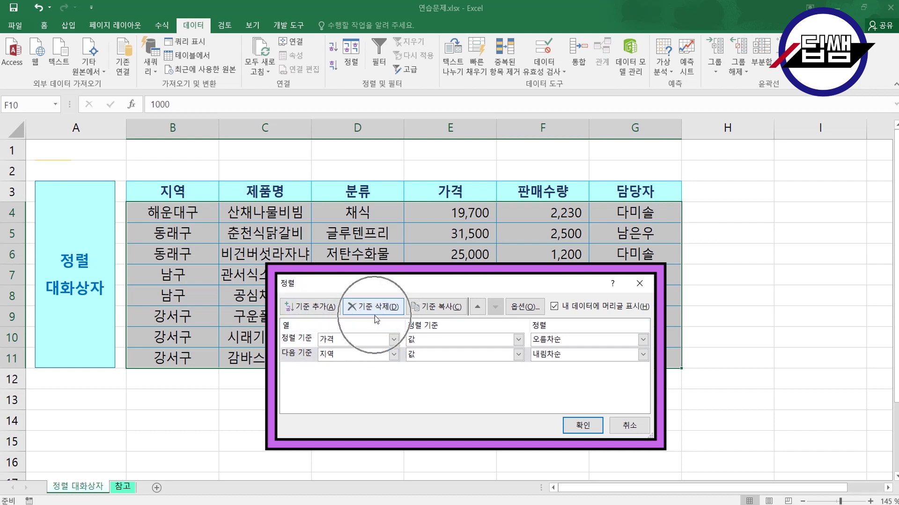
key(ctrl)
key(ctrl)
Step: Apply the two-level sort and check the 지역 order within the lowest price group
click(583, 426)
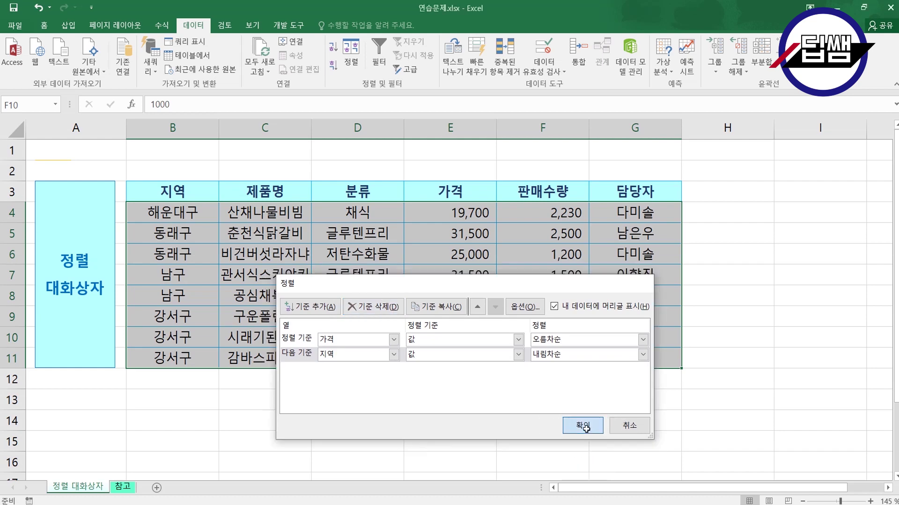
click(586, 429)
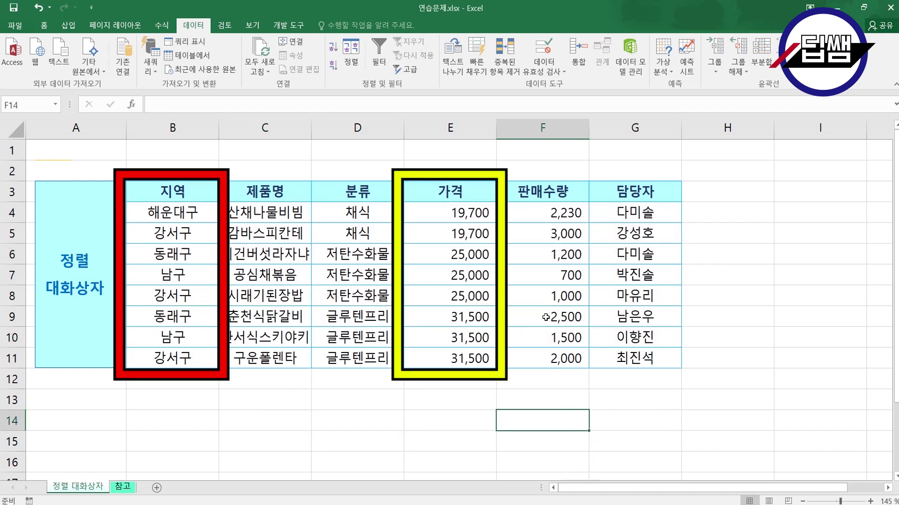
drag(469, 211, 475, 232)
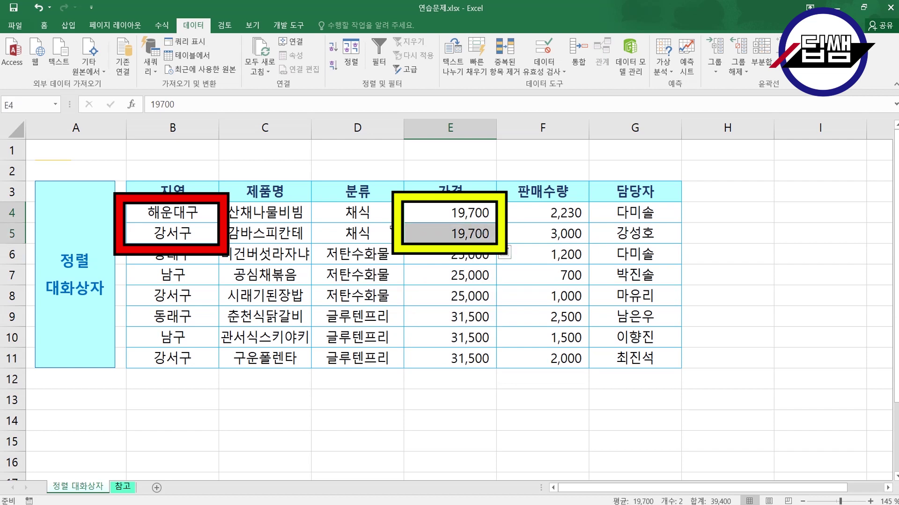
drag(206, 213, 200, 230)
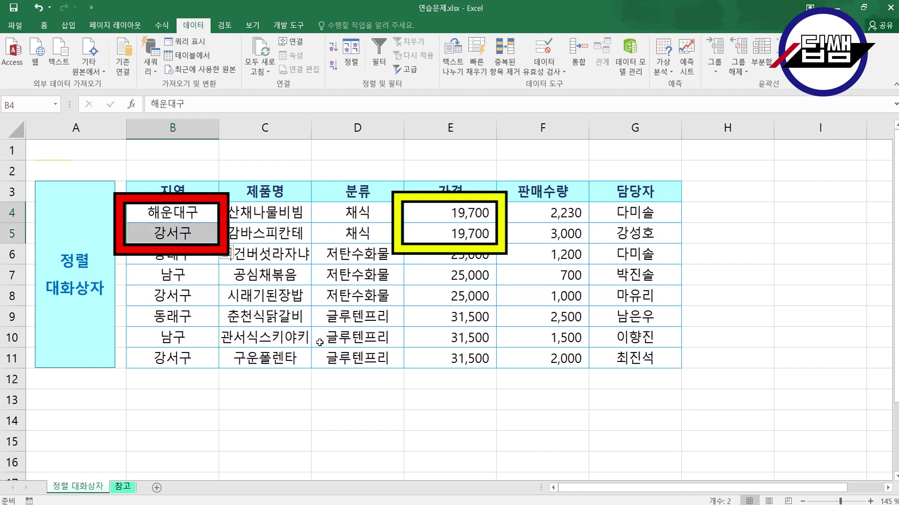
Step: Check the 지역 order within the 25,000 price group in rows 6 to 8
drag(449, 260, 456, 295)
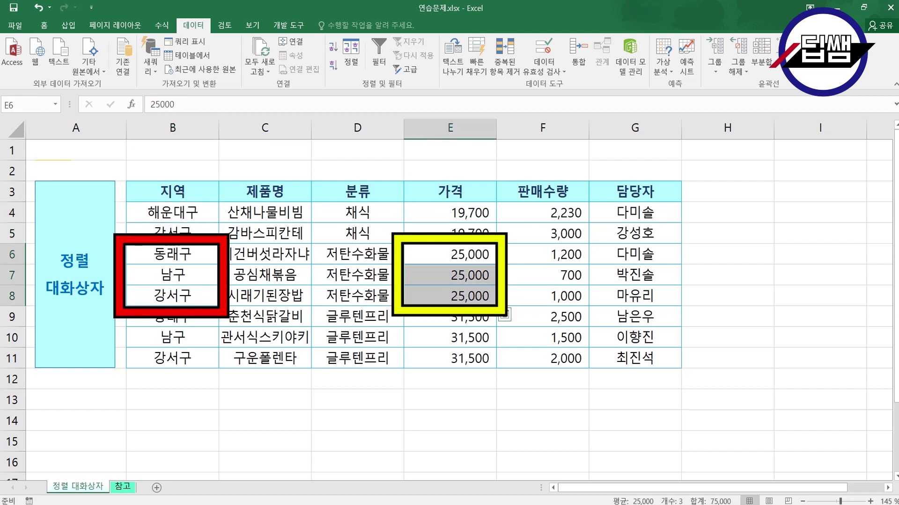
click(194, 259)
drag(193, 259, 193, 294)
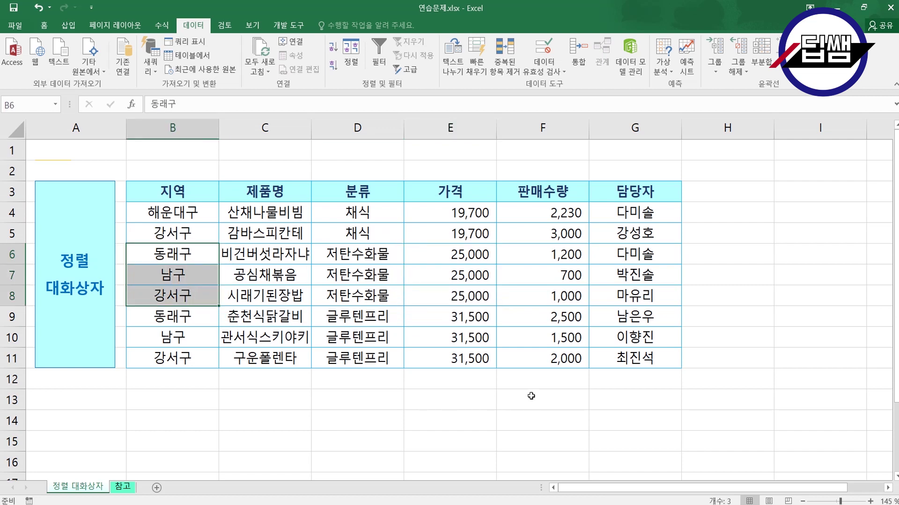
click(537, 336)
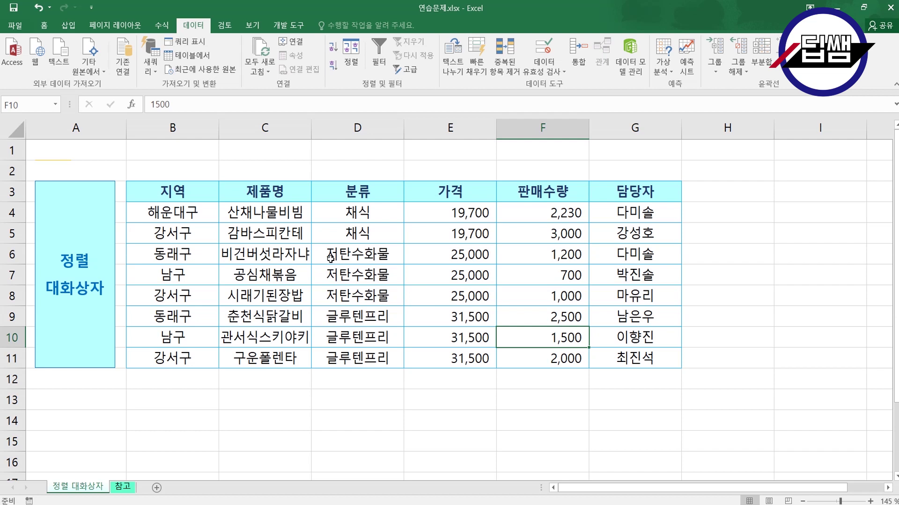
Step: Reopen the table's custom sort settings and delete the second criterion for 지역
click(367, 275)
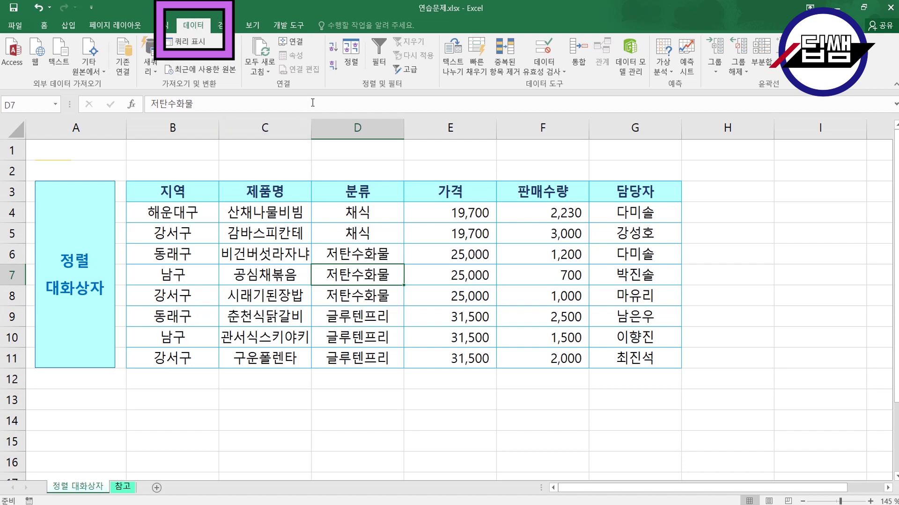
click(348, 69)
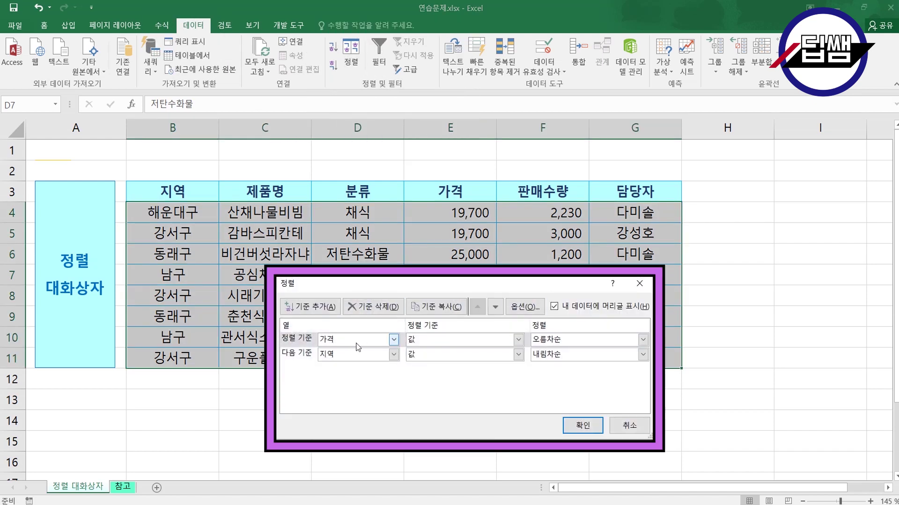
click(306, 358)
click(382, 307)
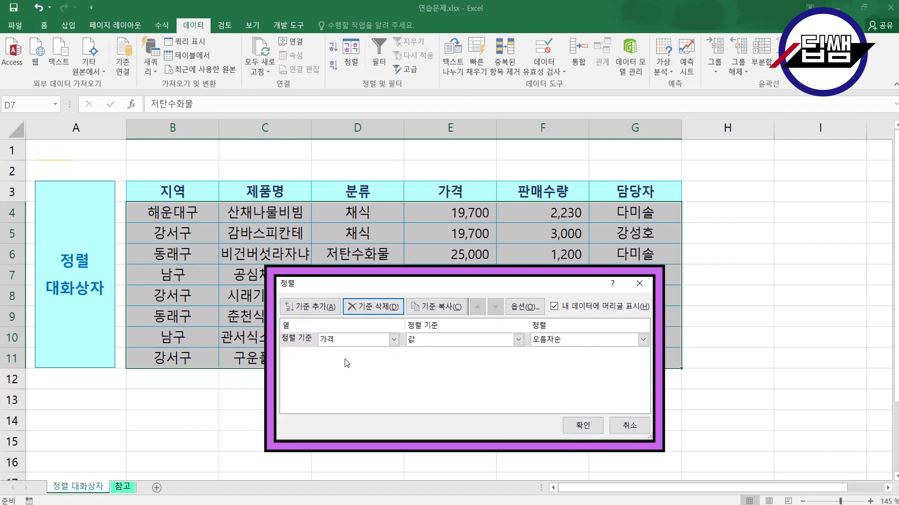
Step: Change the remaining sort criterion to the 지역 column and choose a custom list (사용자 지정 목록) for its order
click(393, 341)
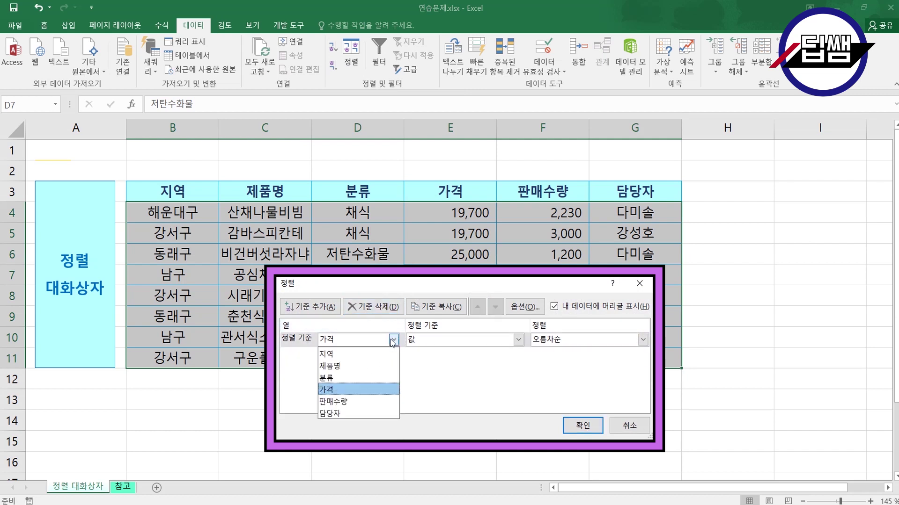
click(355, 354)
click(643, 340)
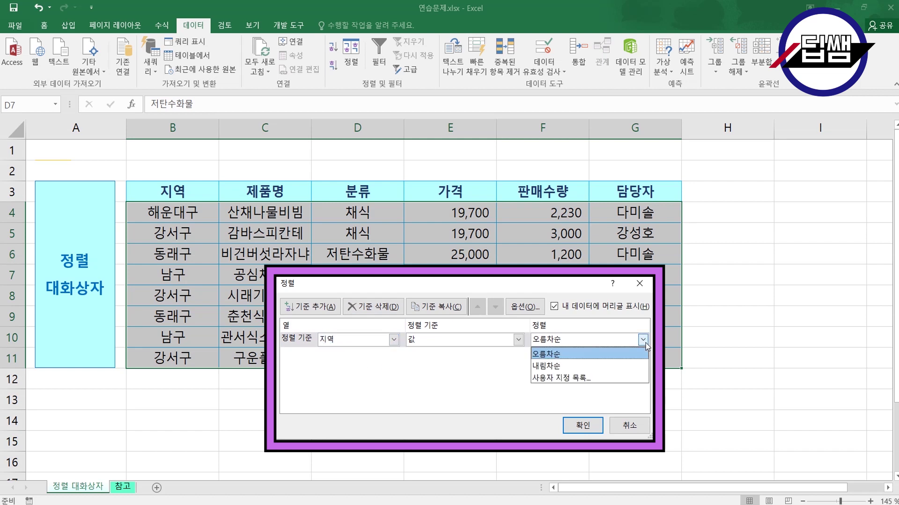
click(564, 379)
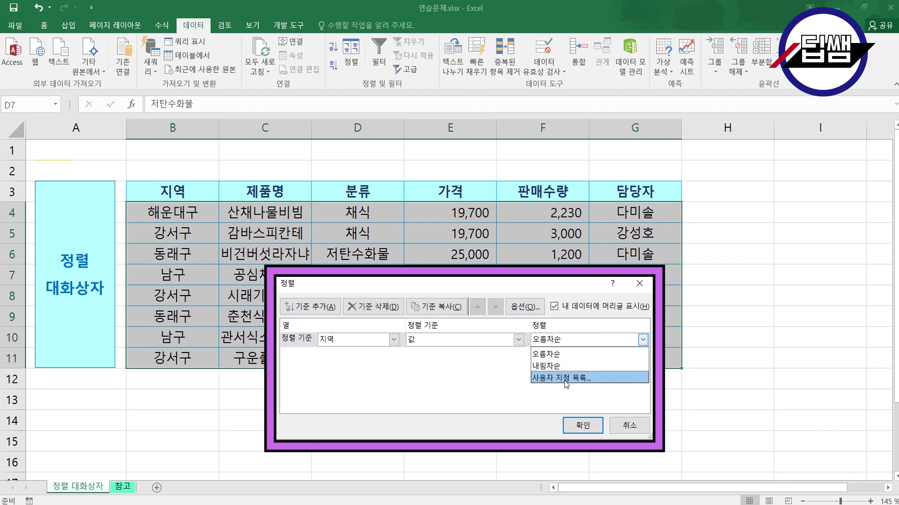
click(560, 380)
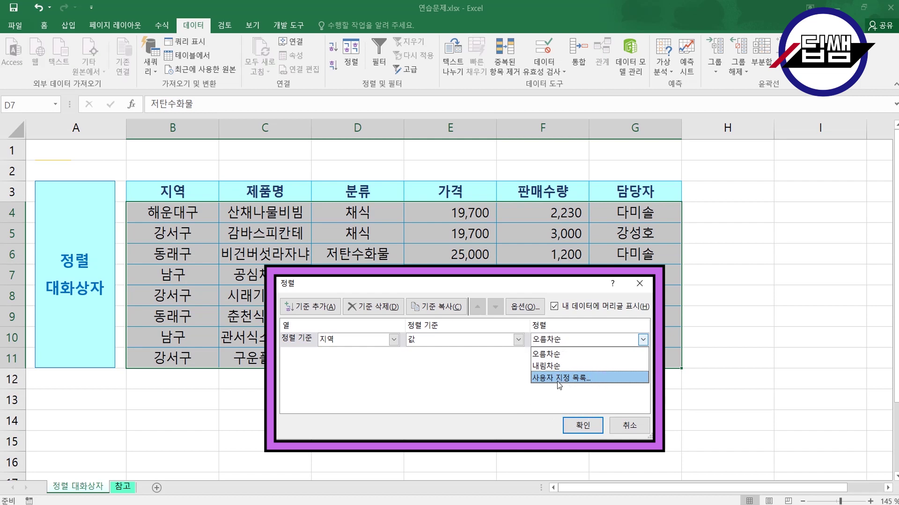
click(556, 381)
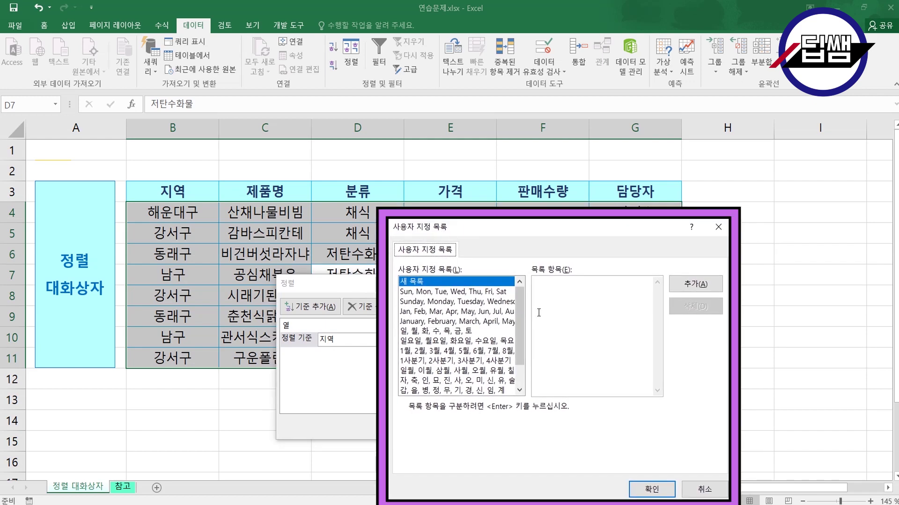
Step: Add a custom list with the items 동래구, 해운대구, 강서구, 남구 and use it as the sort order
click(579, 310)
text(도)
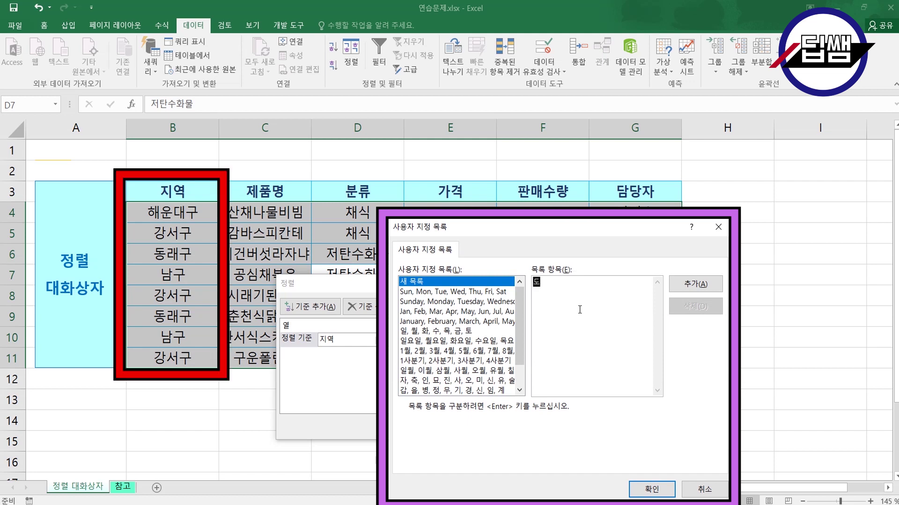
text(ㅇ래구해운대구강서구ㄴㅏㅁㄱ)
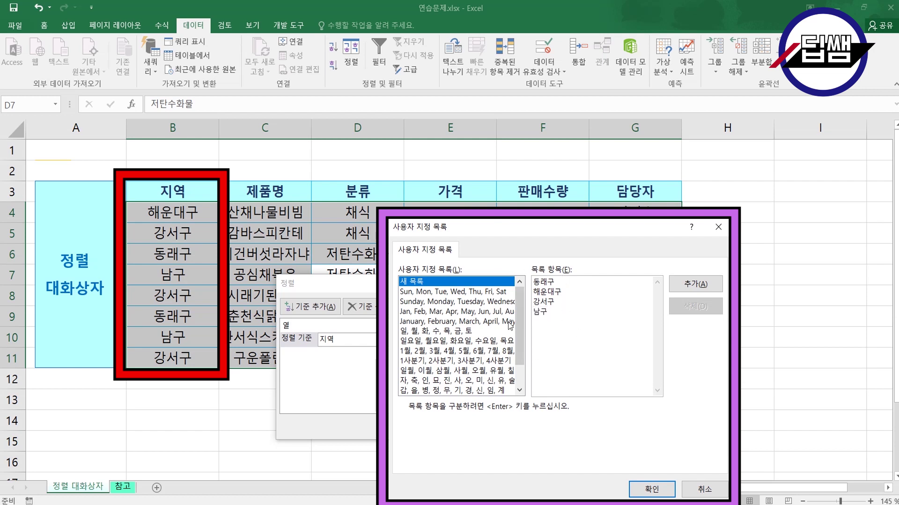
click(702, 285)
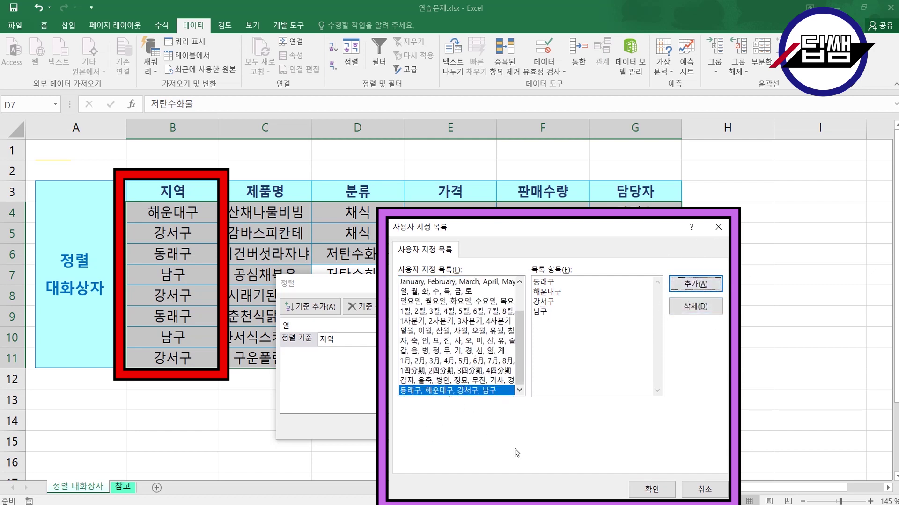
click(651, 492)
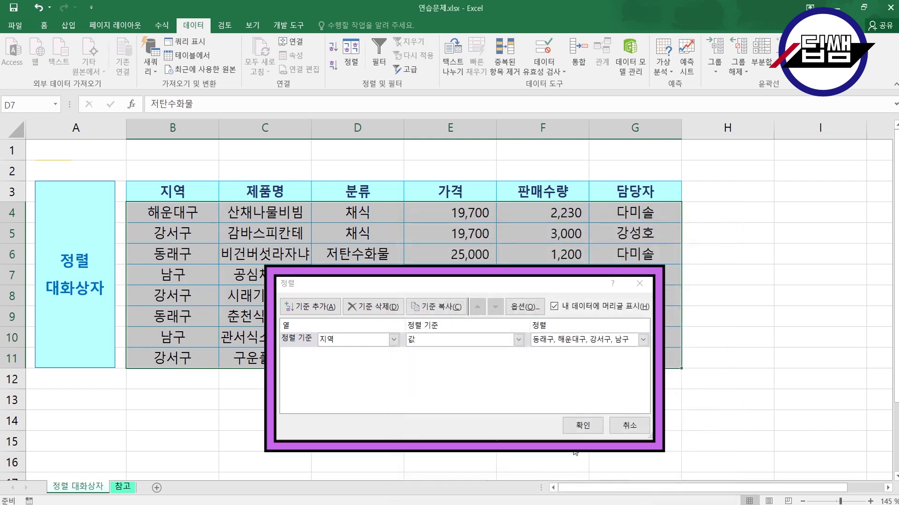
Step: Apply the custom-list sort and check the order of the regions in the 지역 column
click(583, 426)
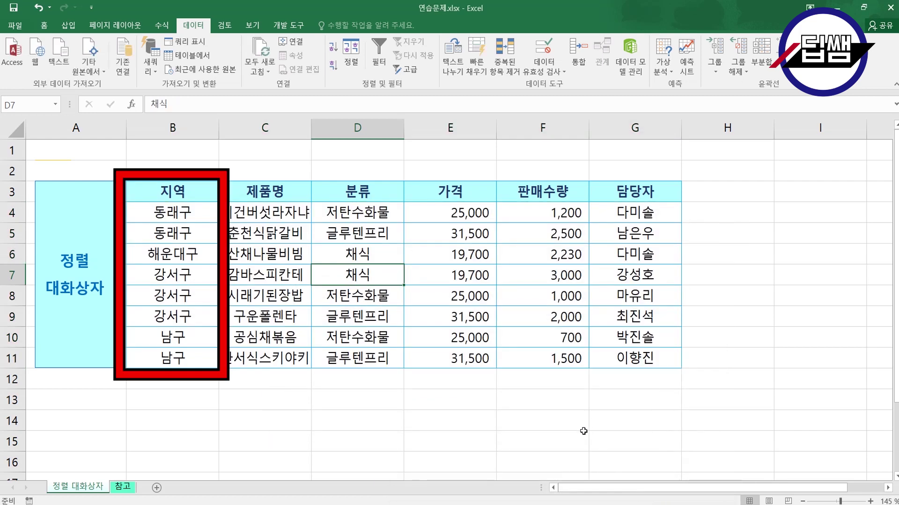
drag(188, 214, 188, 234)
click(185, 255)
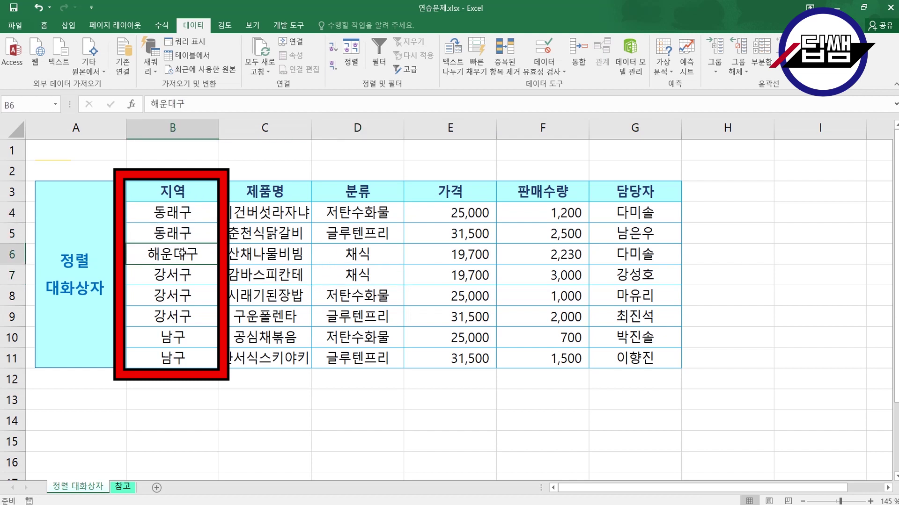
drag(188, 275, 178, 359)
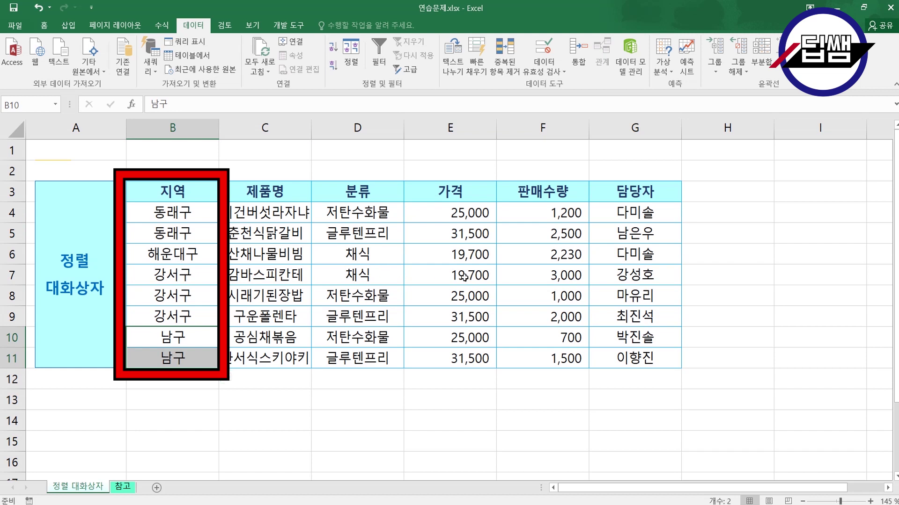
click(344, 276)
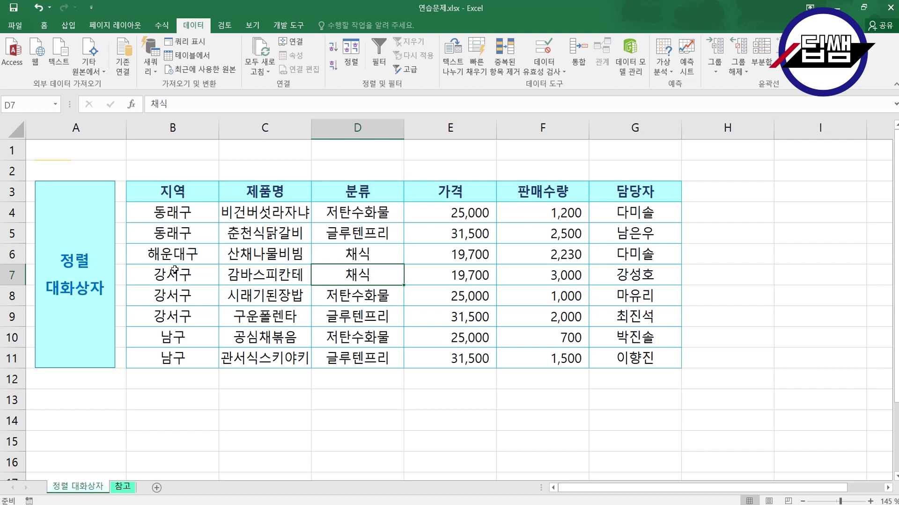
click(180, 222)
click(177, 254)
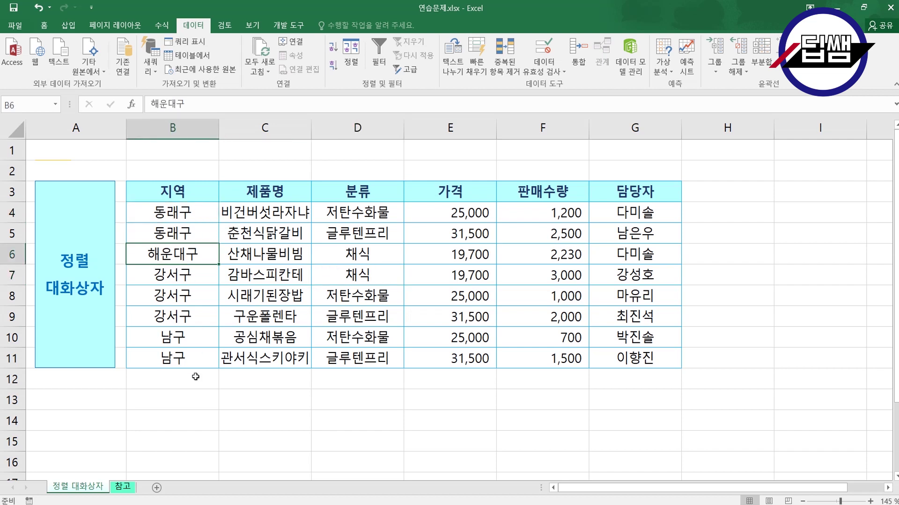
Step: Enter 동래구 in cell B13 and autofill it down through B21 to extend the custom list sequence
click(173, 403)
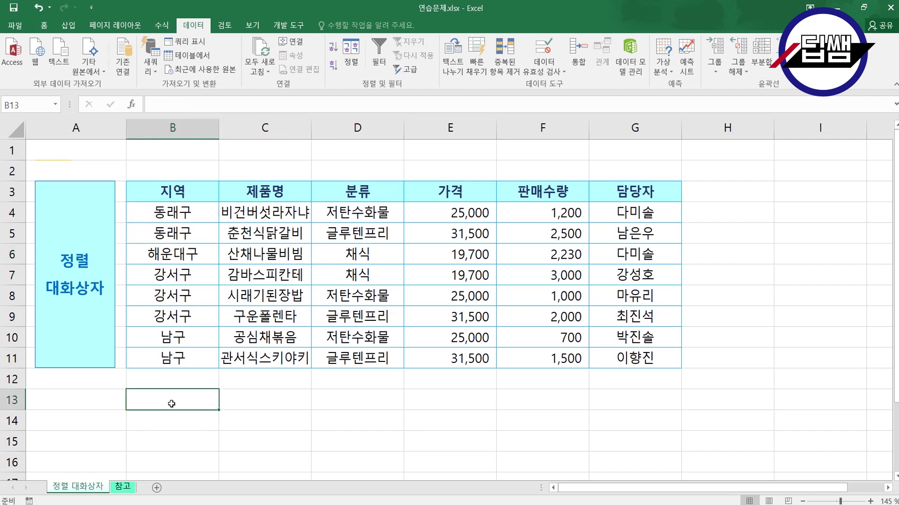
text(동래구)
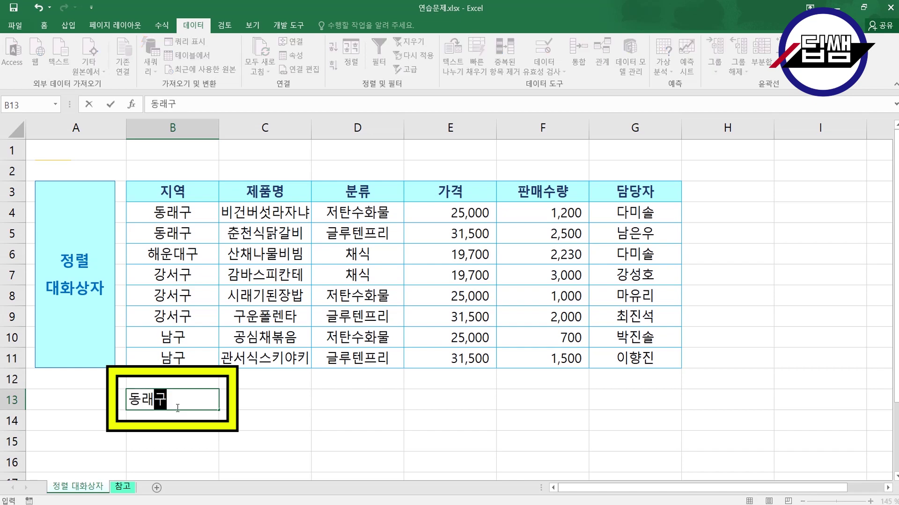
key(Return)
click(177, 403)
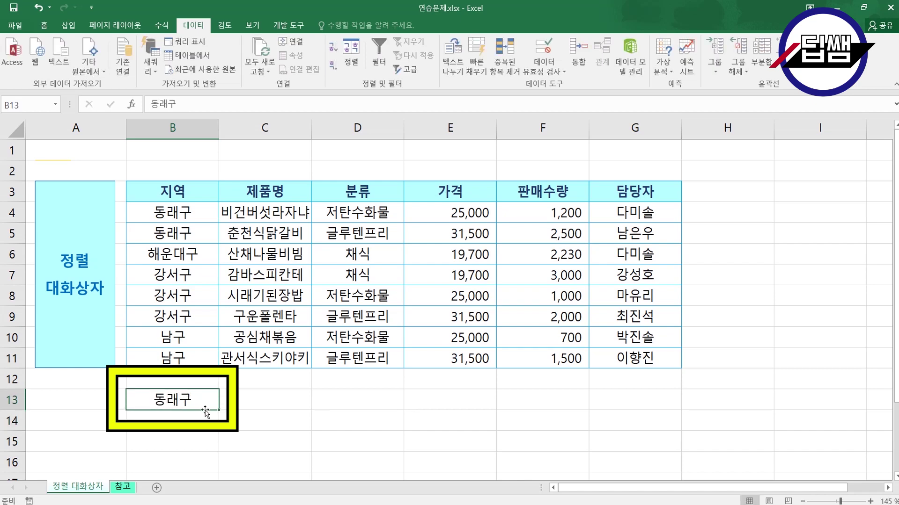
scroll(225, 415, down, 1)
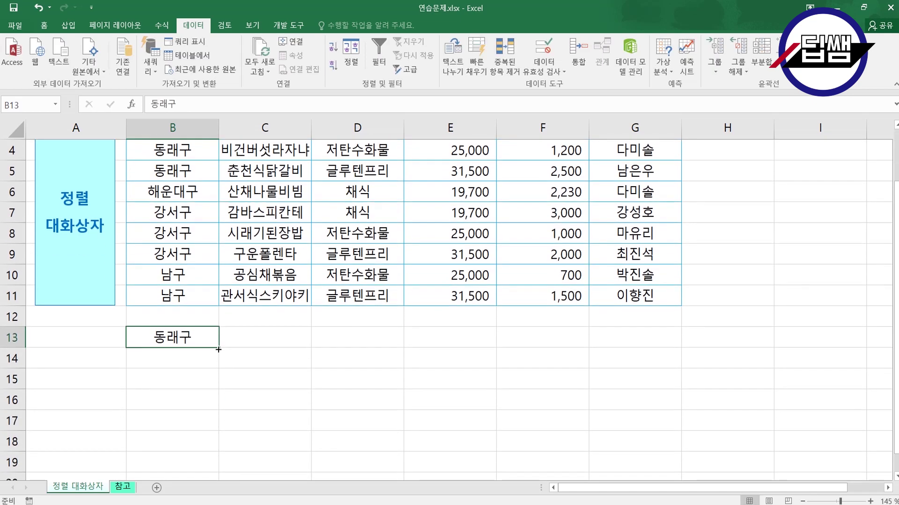
scroll(218, 349, down, 3)
drag(218, 285, 209, 447)
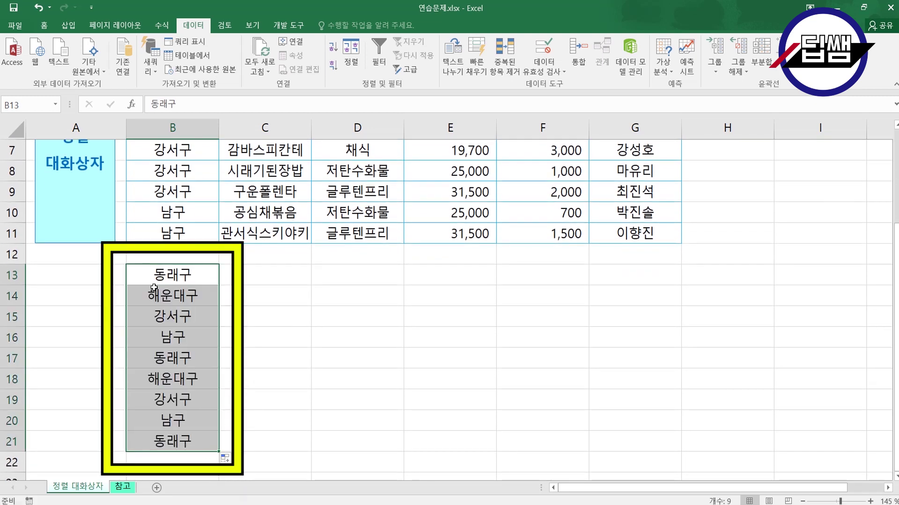
click(363, 295)
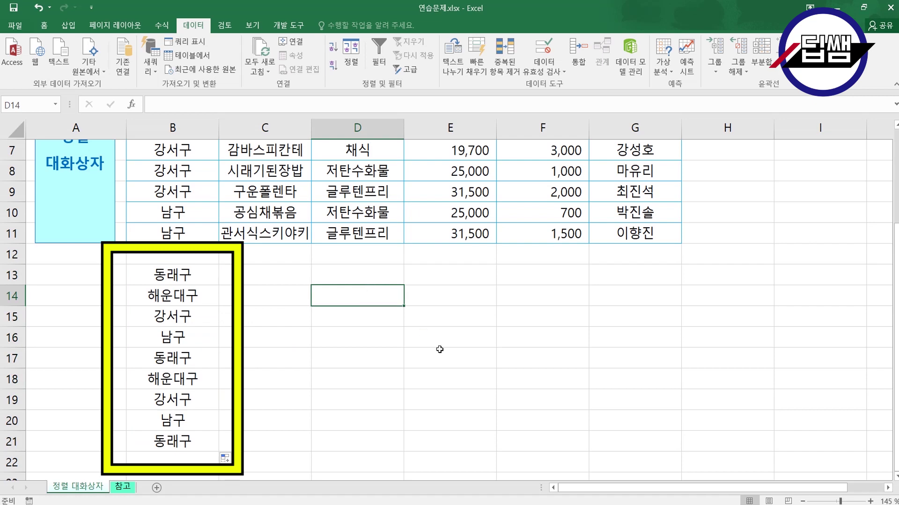
Step: Open the custom list editor (사용자 지정 목록 편집) from the advanced Excel options
scroll(439, 349, up, 2)
click(396, 283)
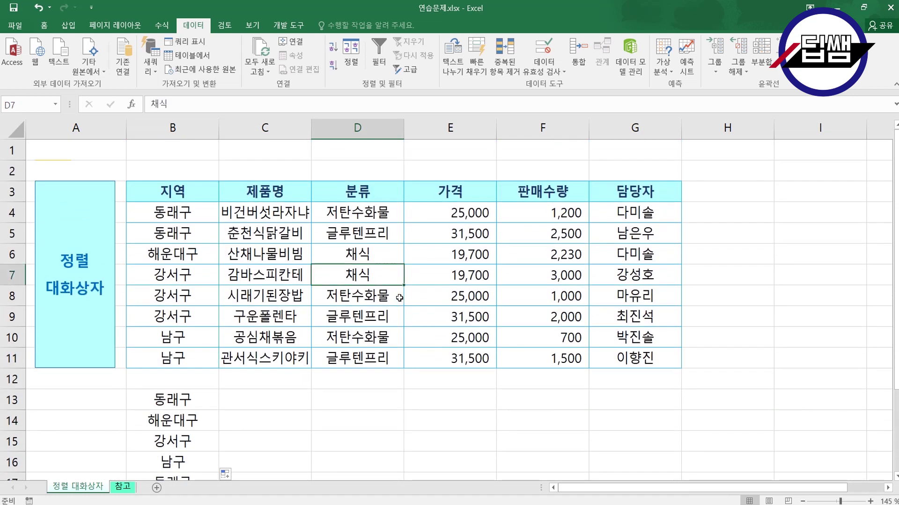
click(14, 26)
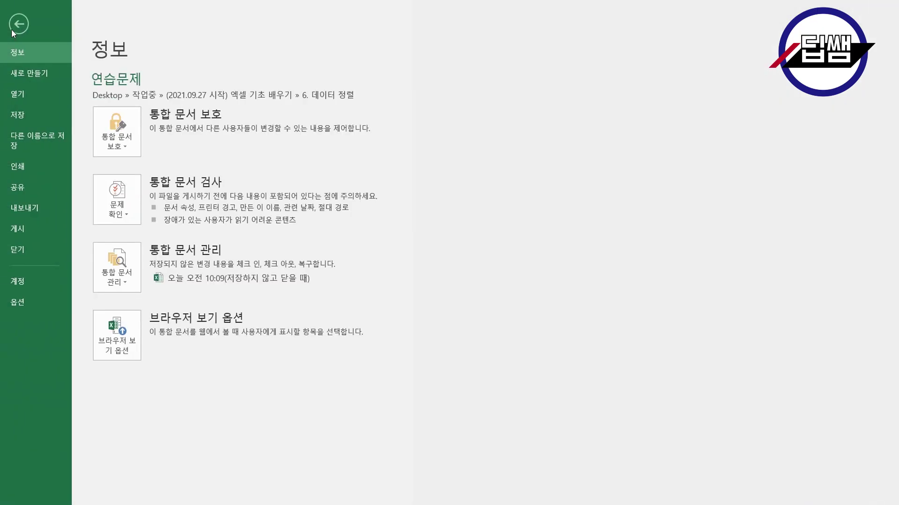
click(21, 309)
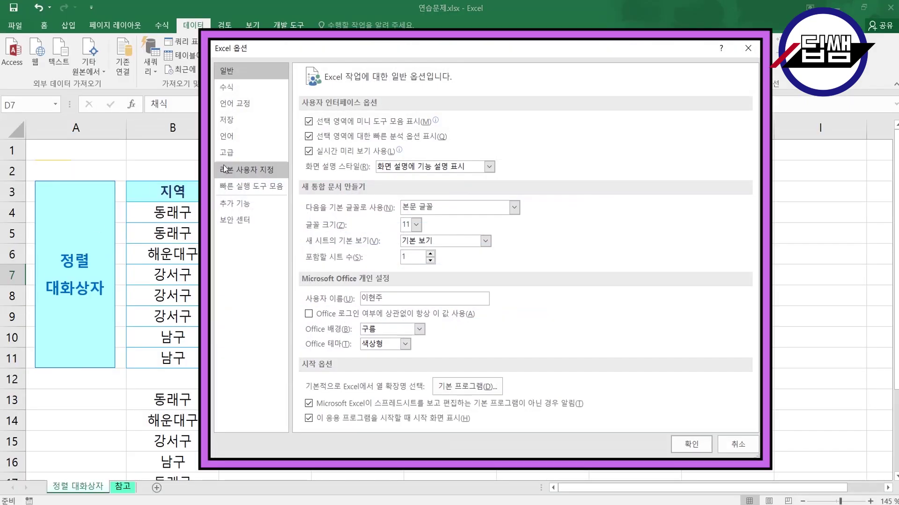
drag(329, 53, 312, 59)
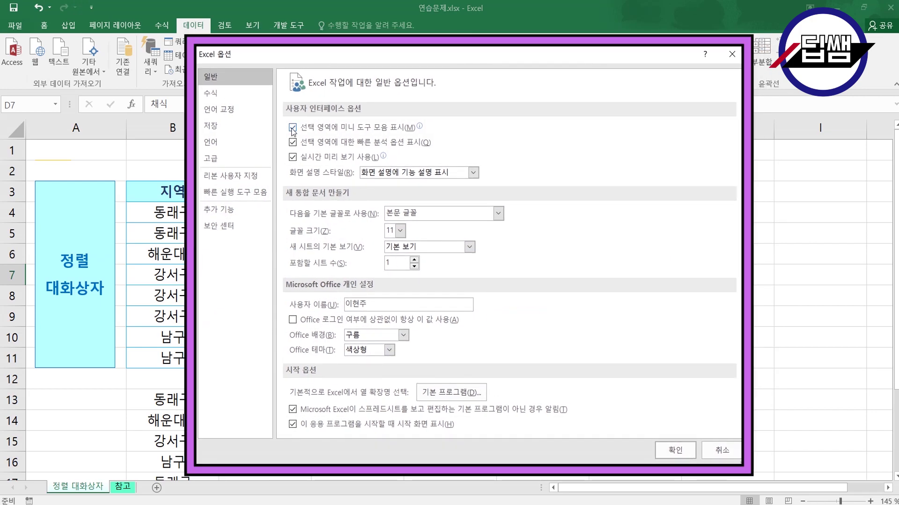
click(229, 157)
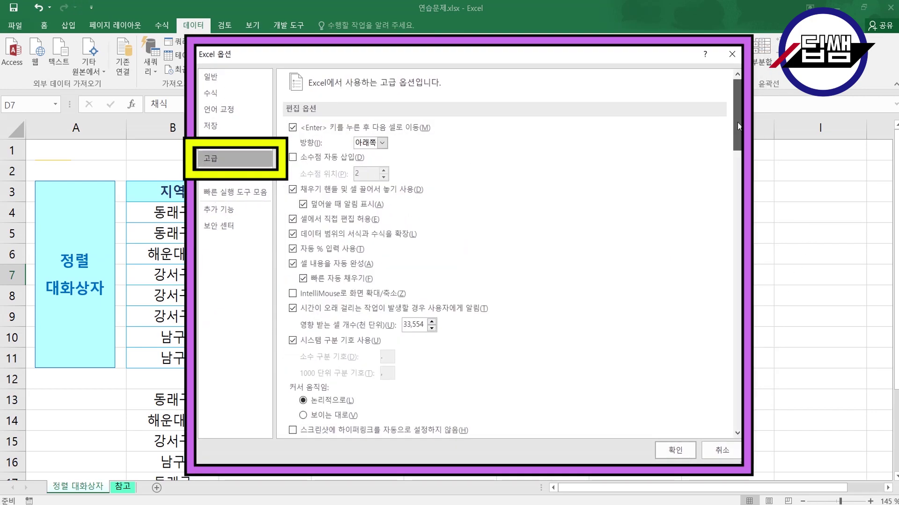
drag(738, 126, 739, 427)
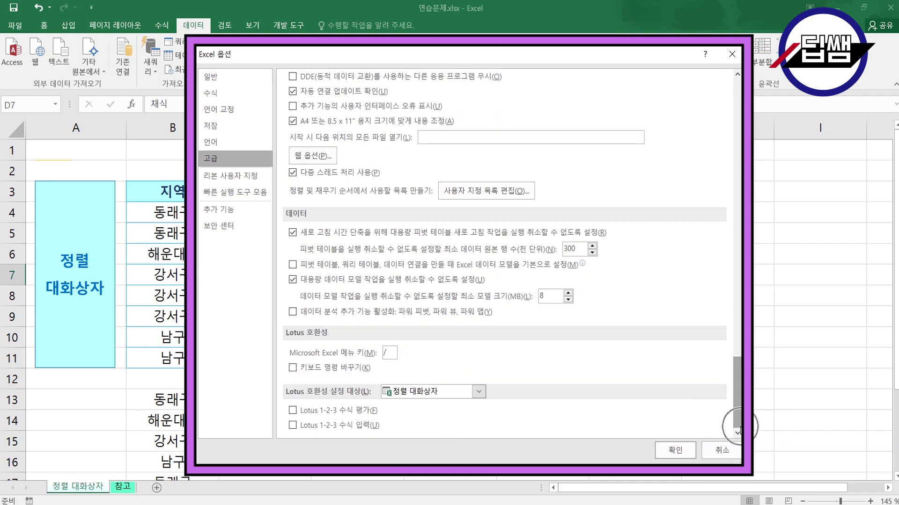
click(470, 199)
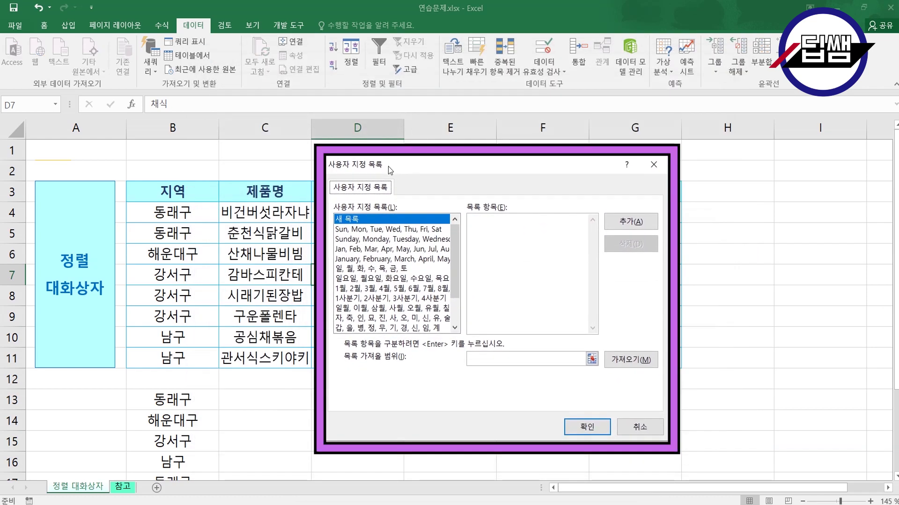
Step: Add a new custom list with the items 엑셀, 기초, 수업 and apply it, closing the list editor and the Excel options
drag(452, 240, 462, 263)
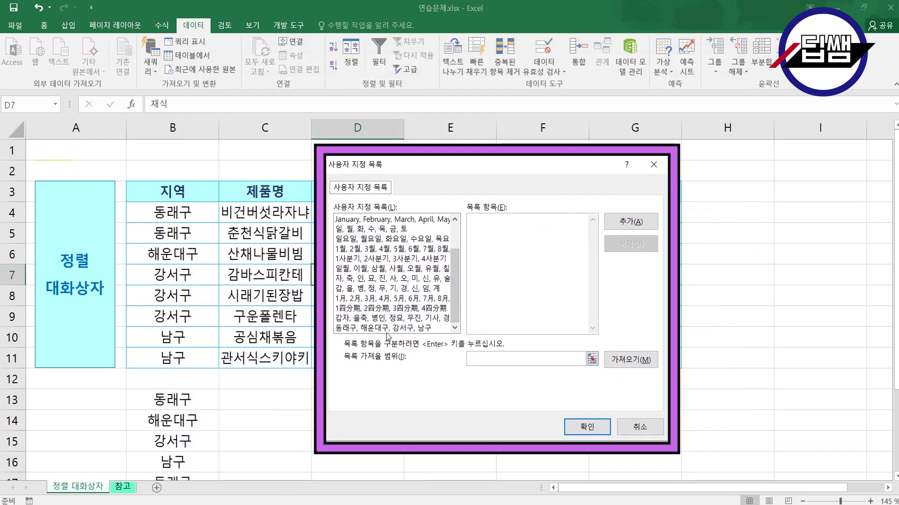
click(513, 252)
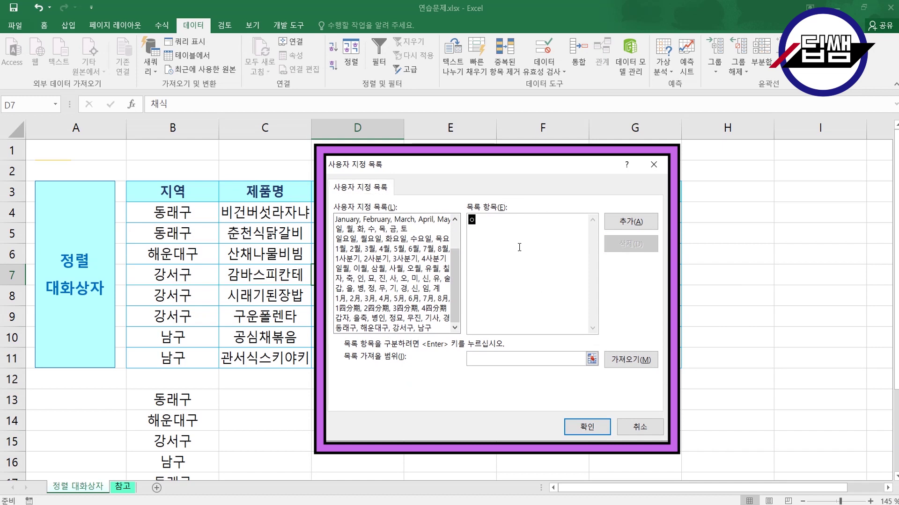
key(BackSpace)
key(BackSpace)
text(엑셀)
key(Return)
text(기초)
key(Return)
text(수어)
click(631, 221)
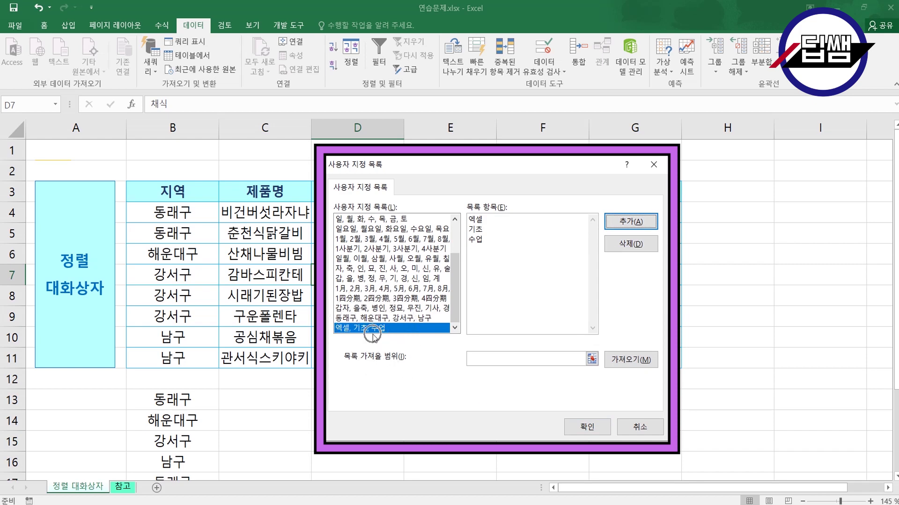
click(587, 428)
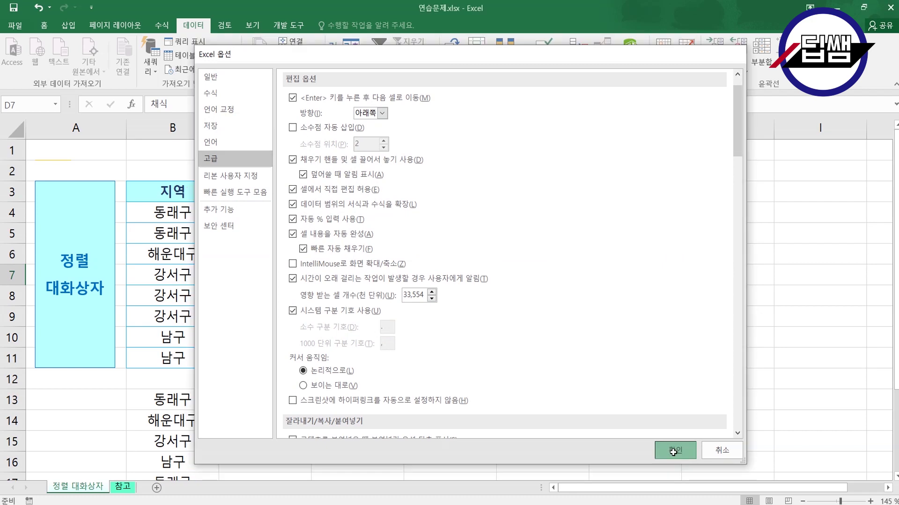
click(684, 453)
Step: Enter 엑셀 in cell C13 and autofill it down through C19 with the new custom list sequence
scroll(282, 337, down, 1)
click(282, 338)
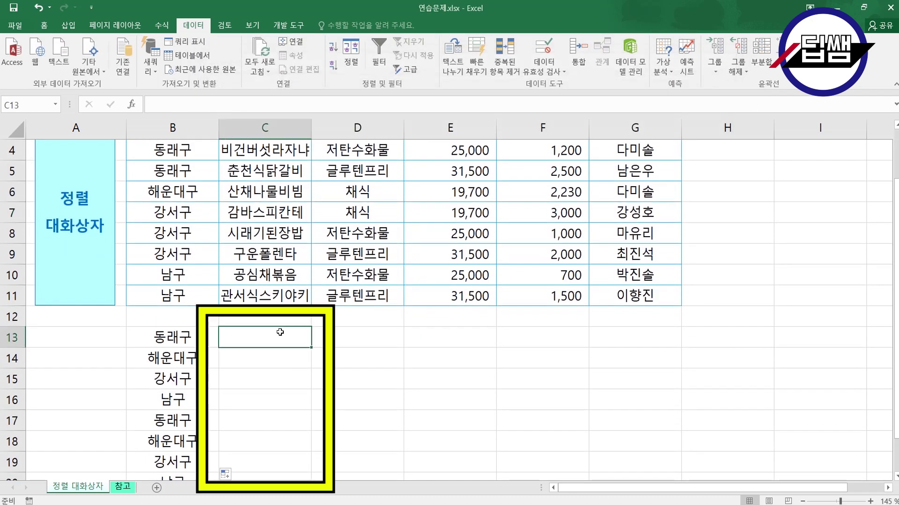
text(엑셀)
key(Return)
click(280, 333)
drag(311, 347, 285, 469)
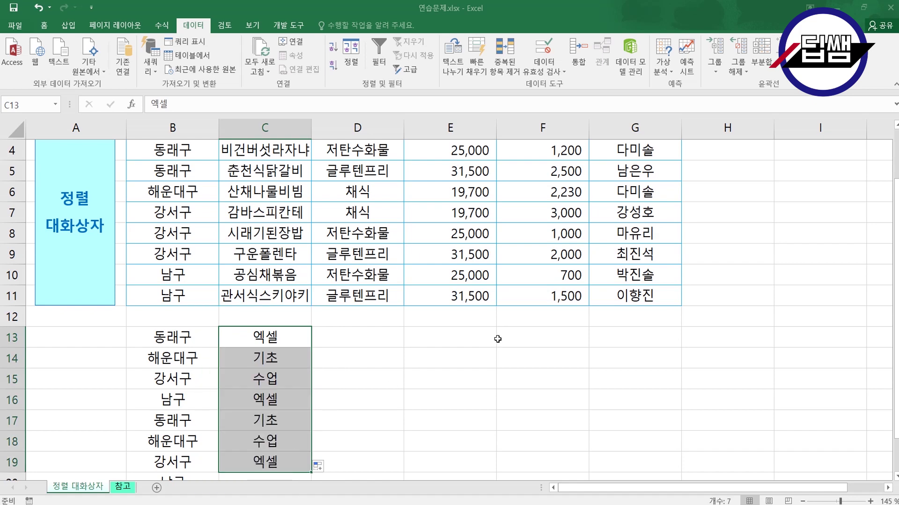
click(497, 339)
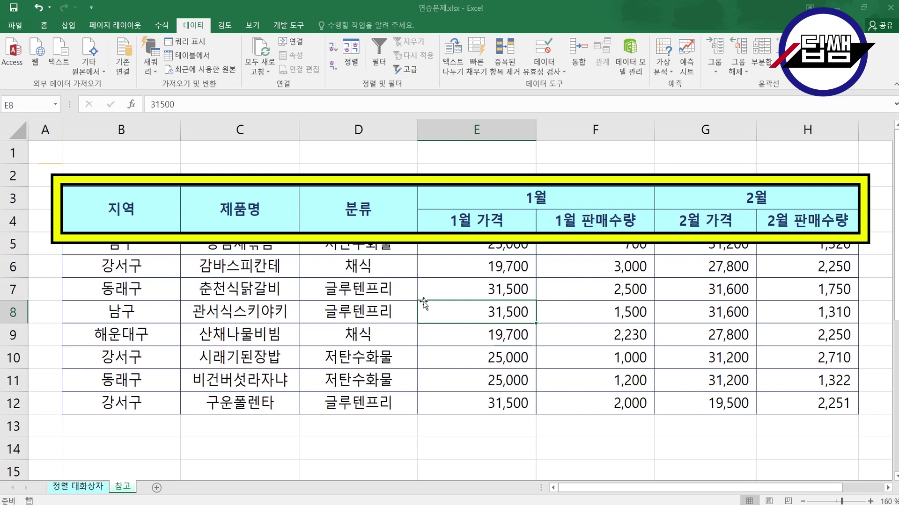
Step: Examine the 참고 table's two-row merged headers and the sort columns offered with 내 데이터에 머리글 표시 enabled, and cancel the sort
click(130, 209)
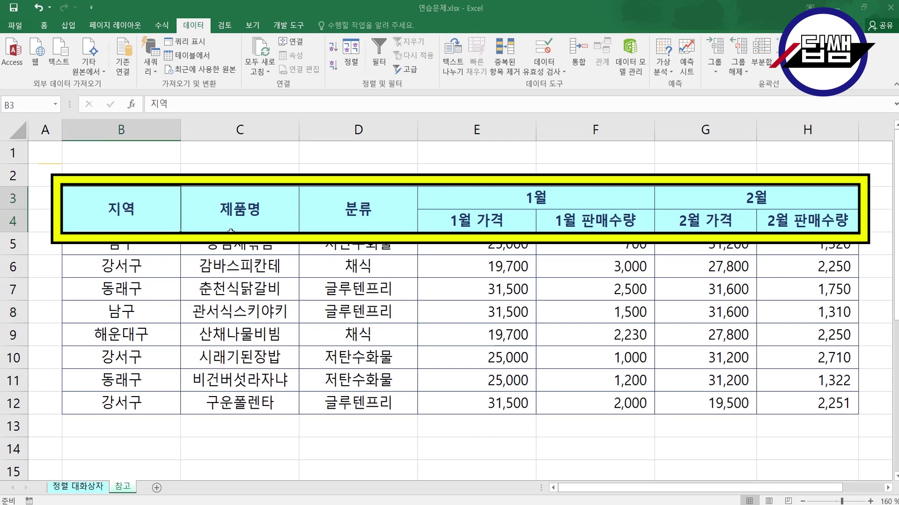
click(238, 213)
click(350, 208)
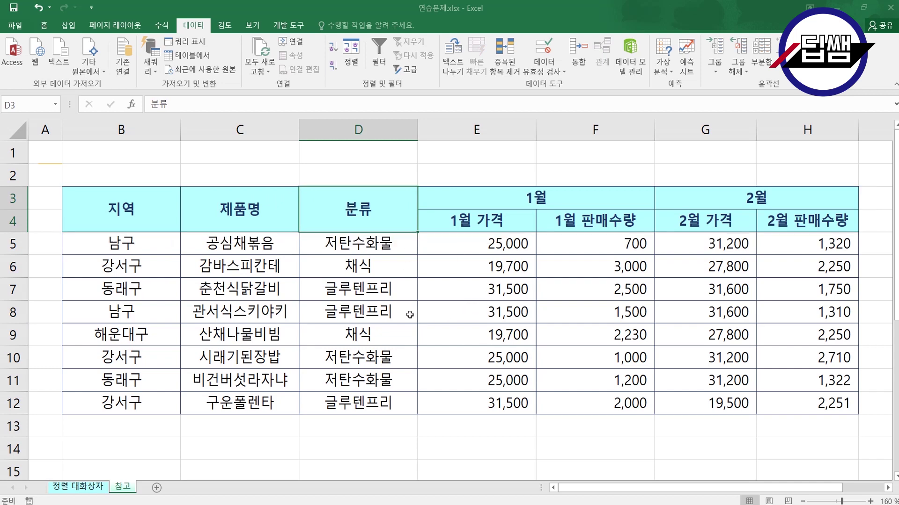
click(358, 310)
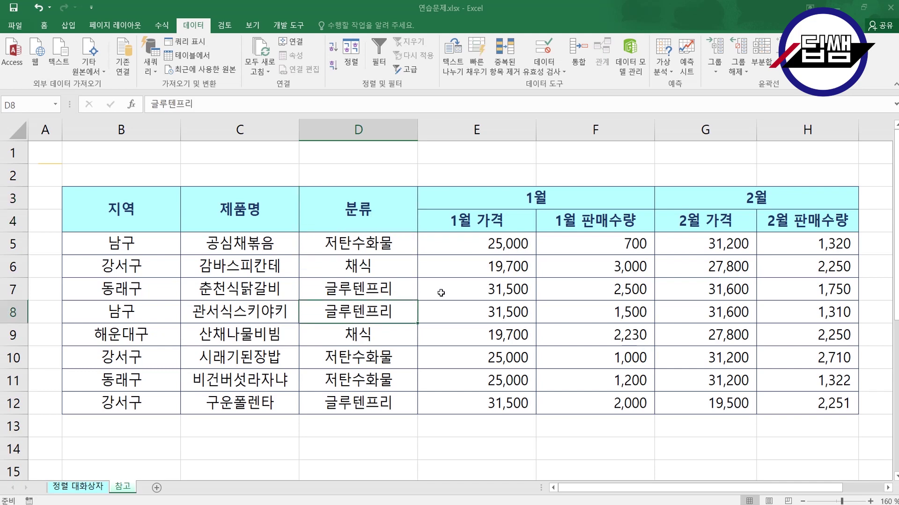
click(452, 302)
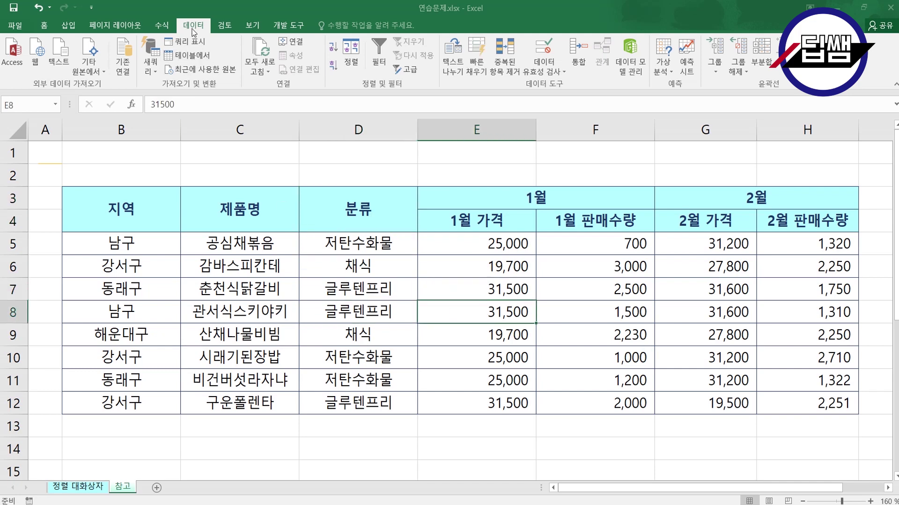
click(344, 64)
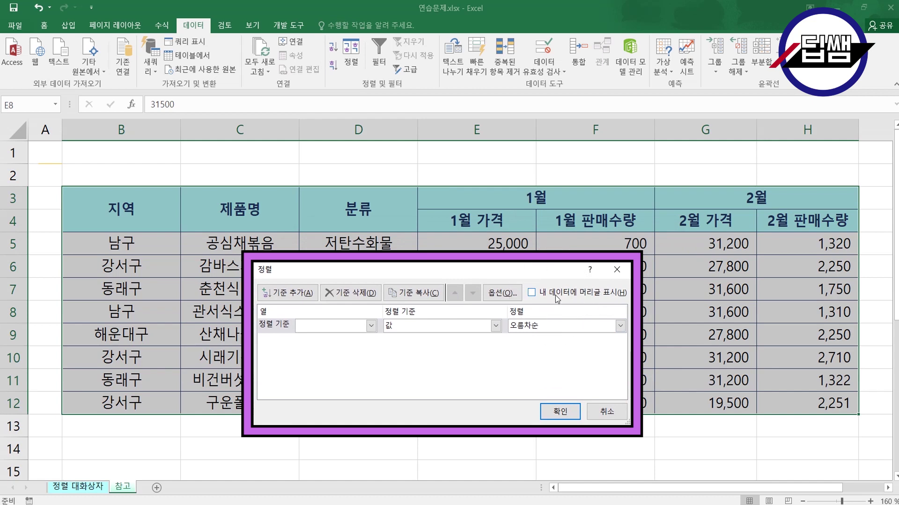
click(558, 295)
click(370, 327)
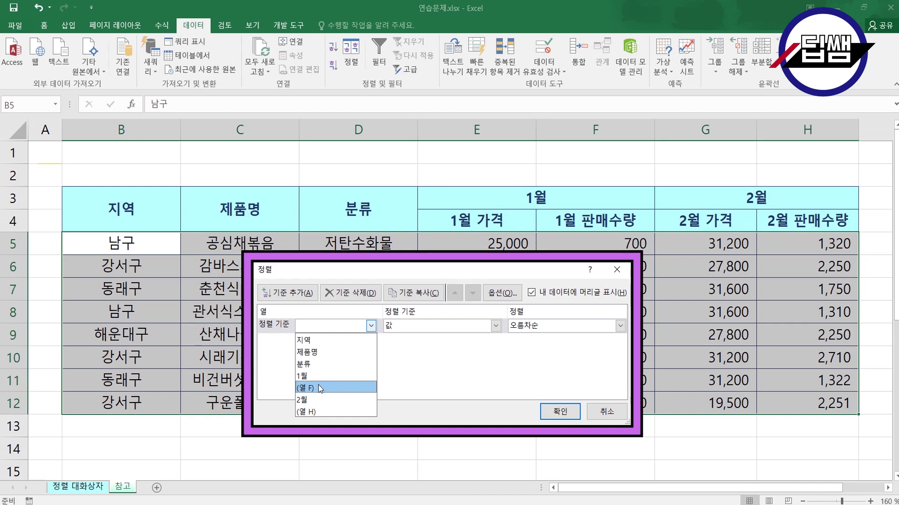
click(614, 412)
click(614, 411)
click(477, 312)
key(Down)
key(Down)
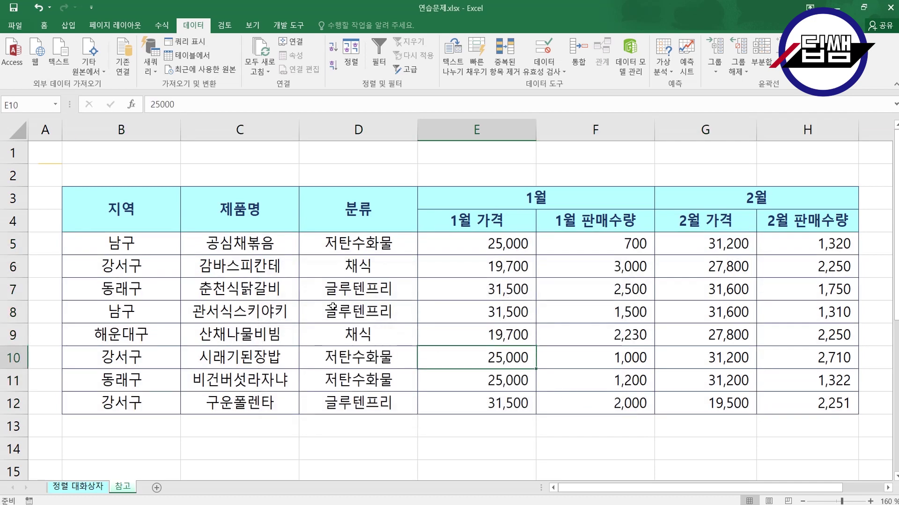
Step: Unmerge the 지역, 제품명 and 분류 header cells in B3:D4
drag(130, 204, 319, 204)
drag(140, 213, 318, 212)
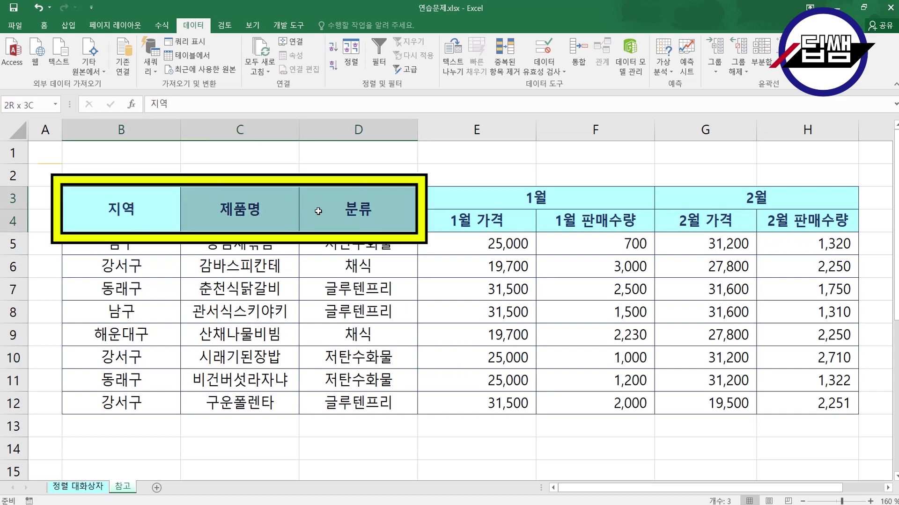
click(43, 29)
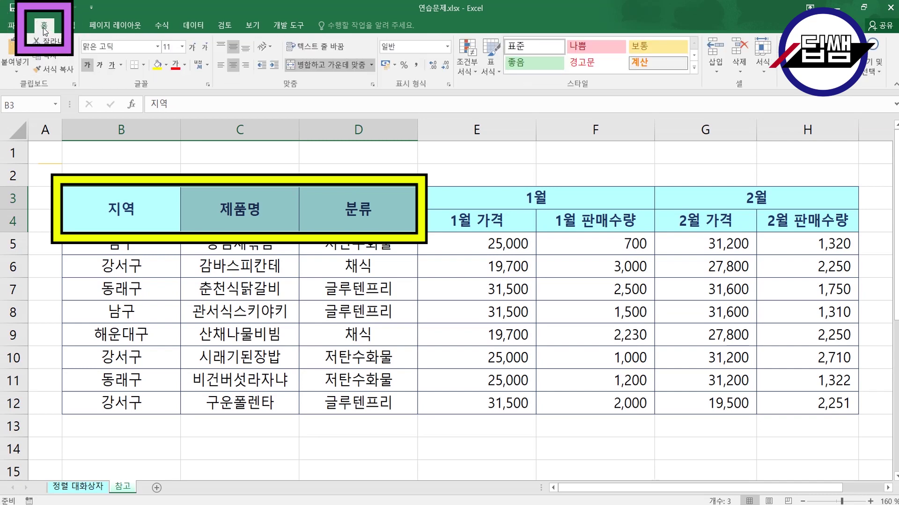
click(325, 67)
click(307, 293)
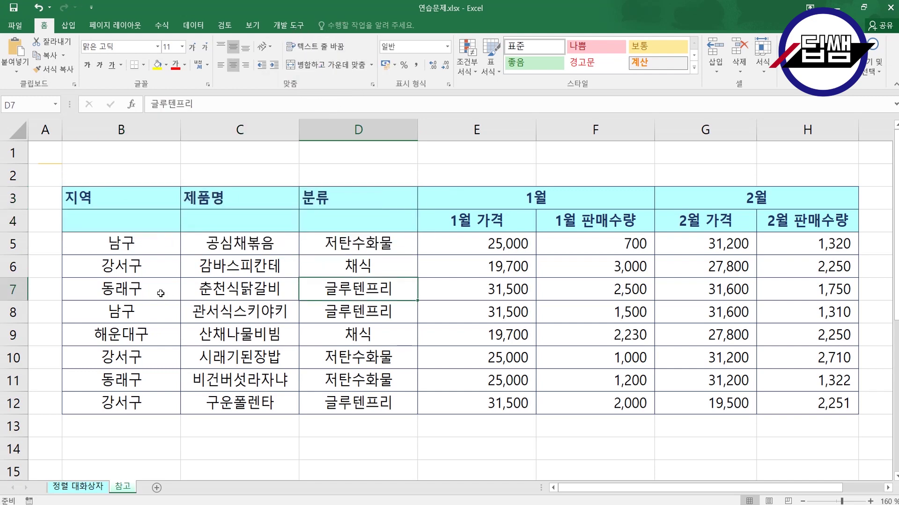
Step: Copy the header labels 지역, 제품명, 분류 from B3:D3 into B4:D4, and clear the pasted labels
drag(114, 198, 327, 194)
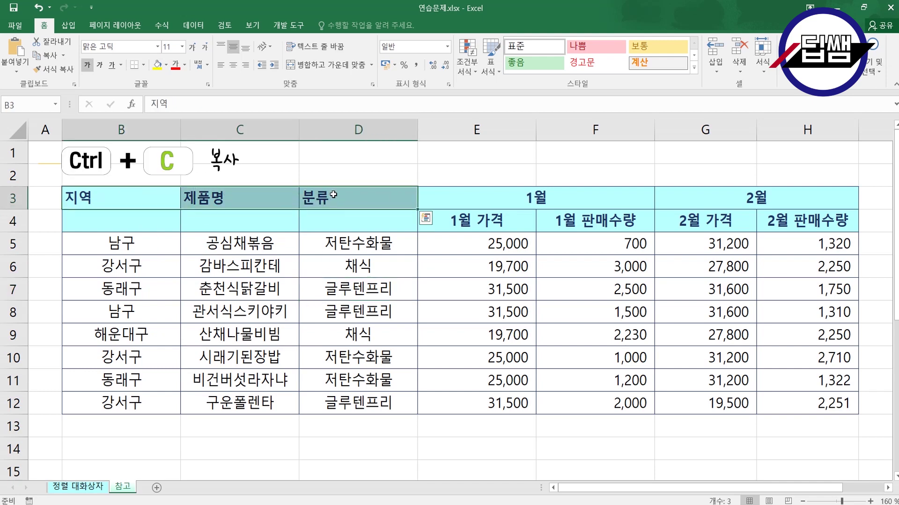
key(ctrl+c)
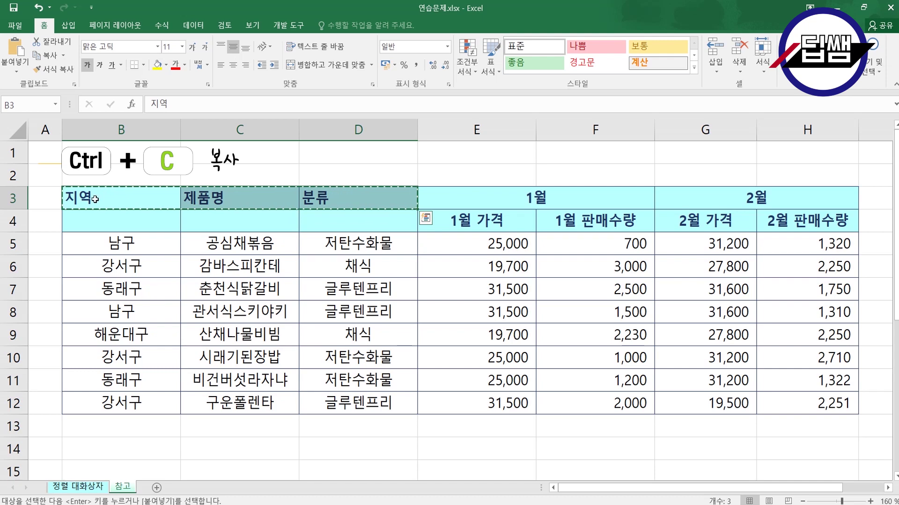
click(96, 223)
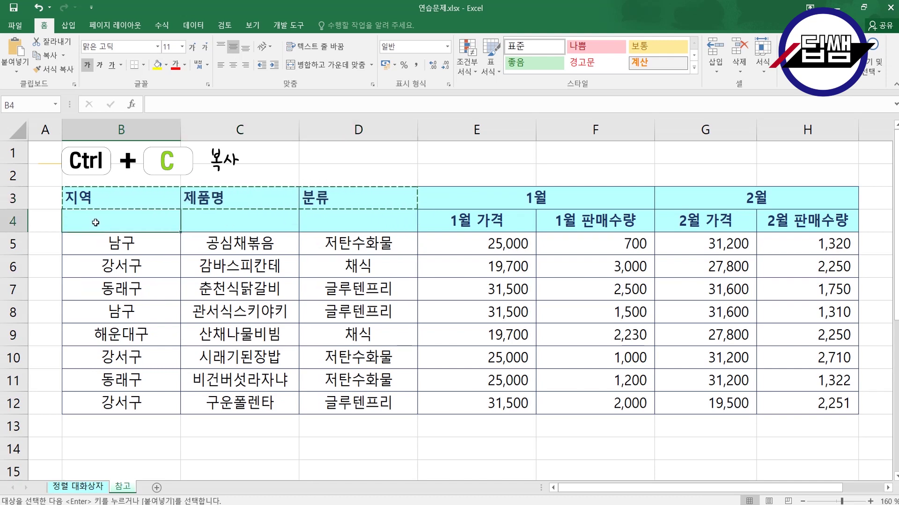
key(ctrl+v)
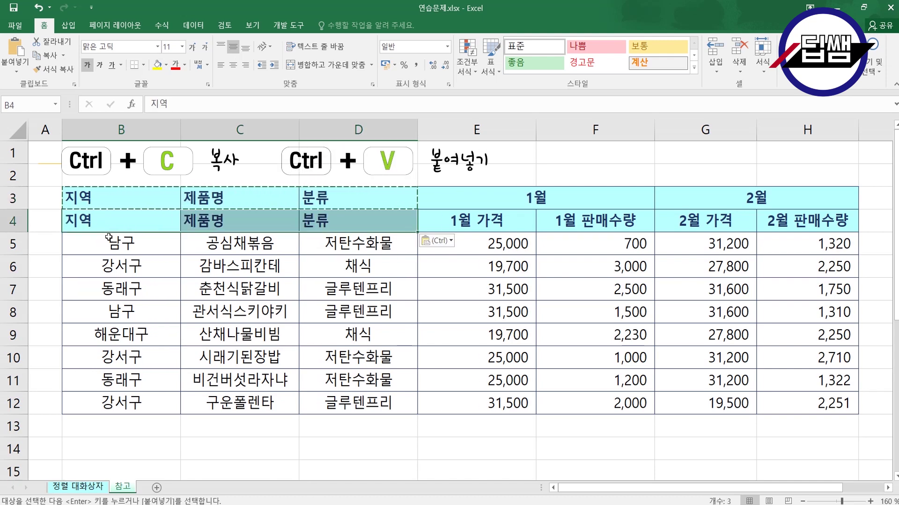
click(382, 337)
key(Escape)
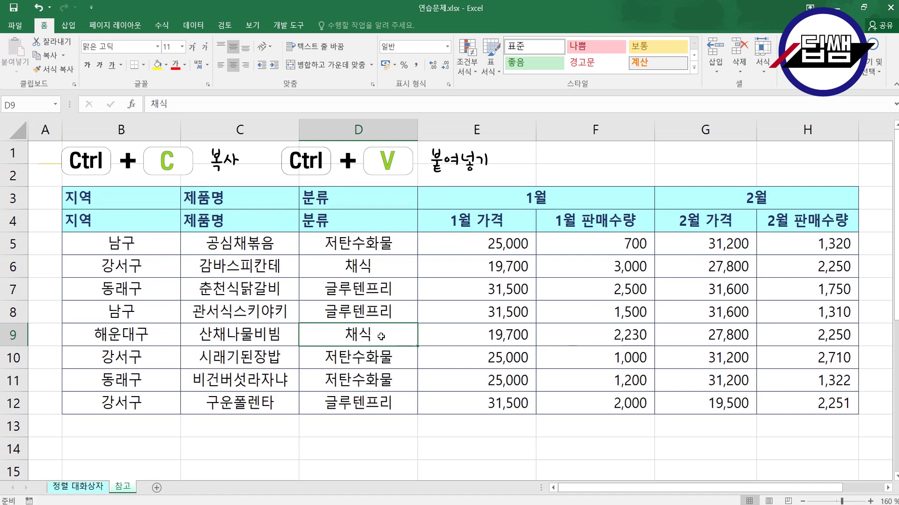
drag(117, 220, 307, 214)
key(Delete)
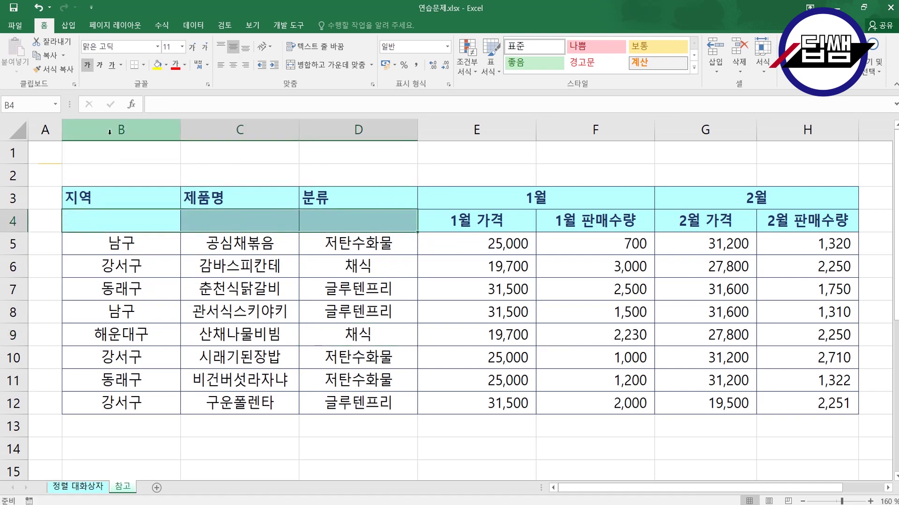
Step: Fill the labels 지역, 제품명 and 분류 down from row 3 into cells B4, C4 and D4, one cell at a time
click(120, 220)
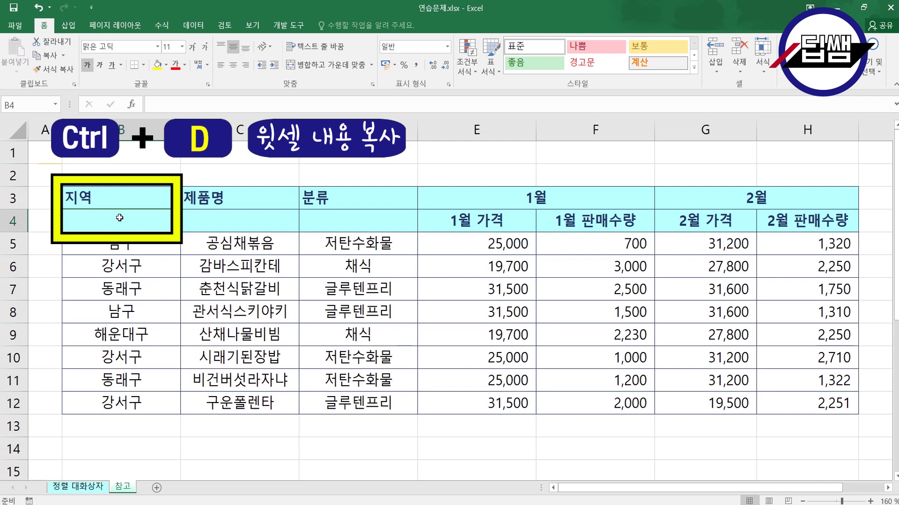
key(ctrl+d)
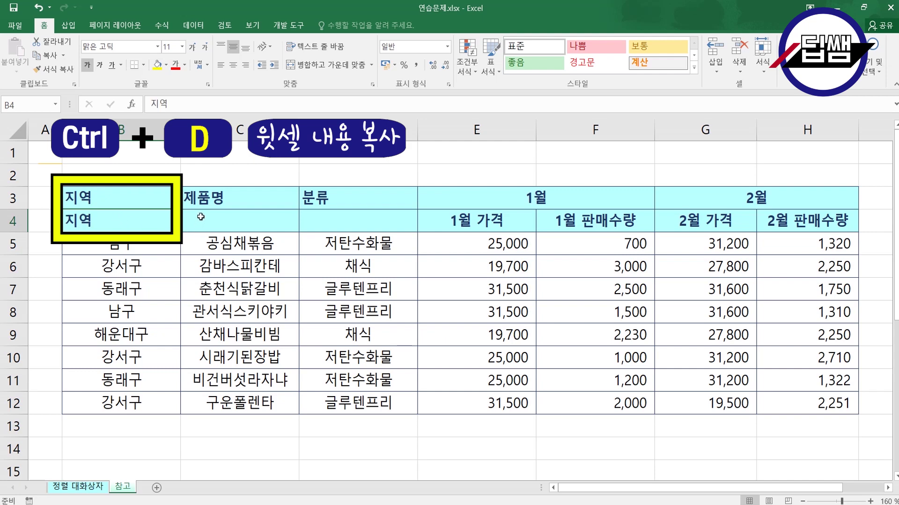
click(200, 220)
key(ctrl+d)
click(336, 227)
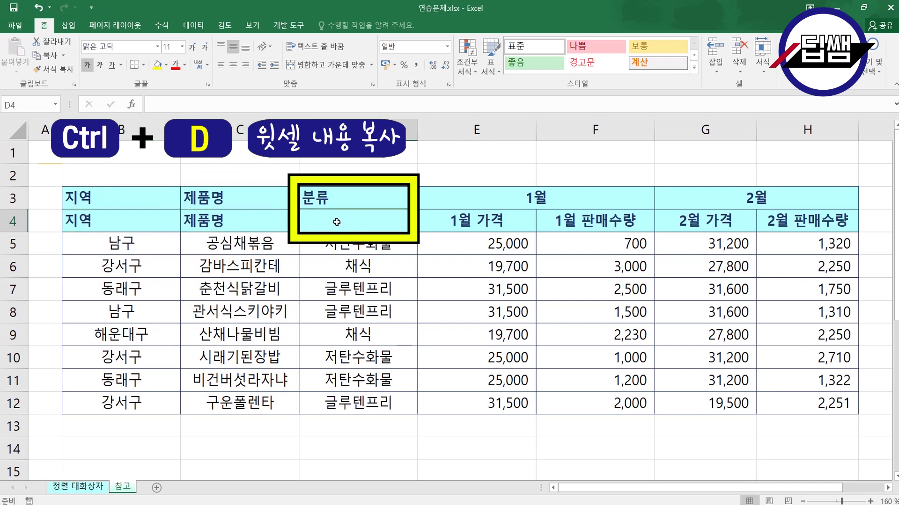
key(ctrl+d)
click(346, 278)
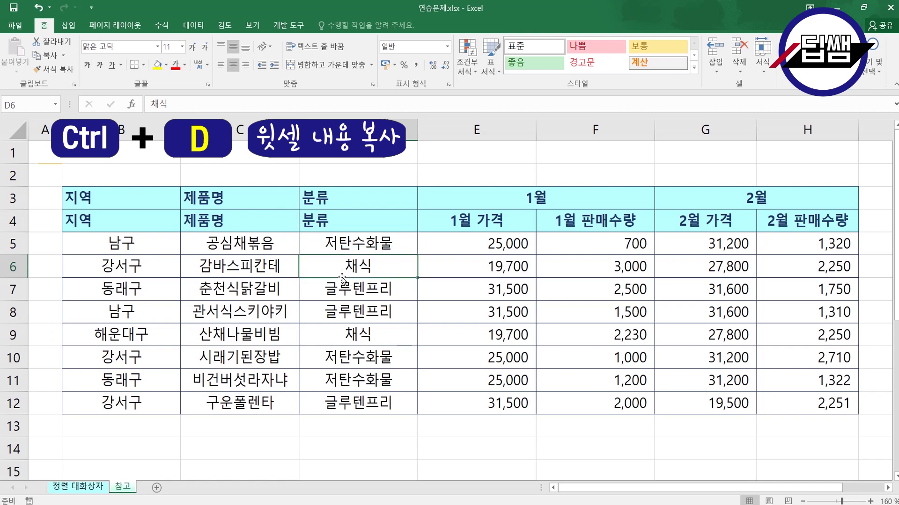
Step: Sort the range B4:H12 by the 지역 column on values in ascending order (오름차순), treating row 4 as the header
drag(107, 220, 780, 401)
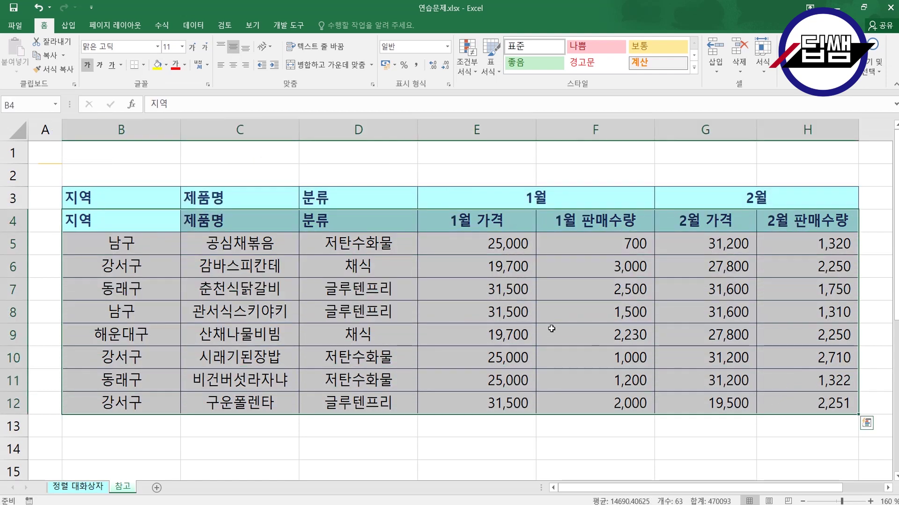
click(195, 26)
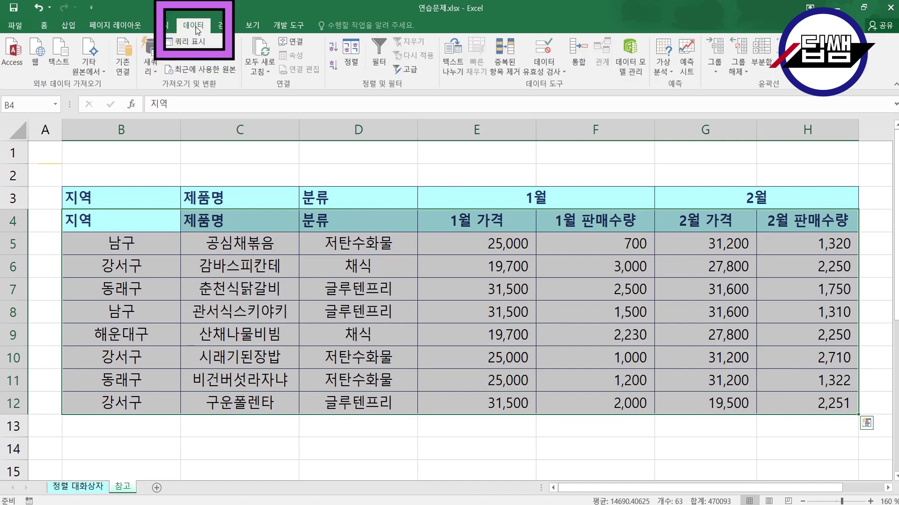
click(352, 66)
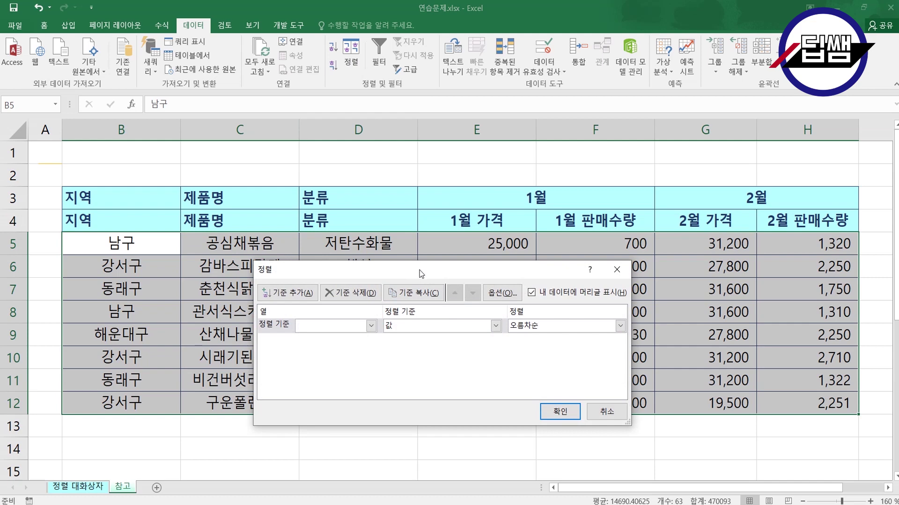
click(333, 317)
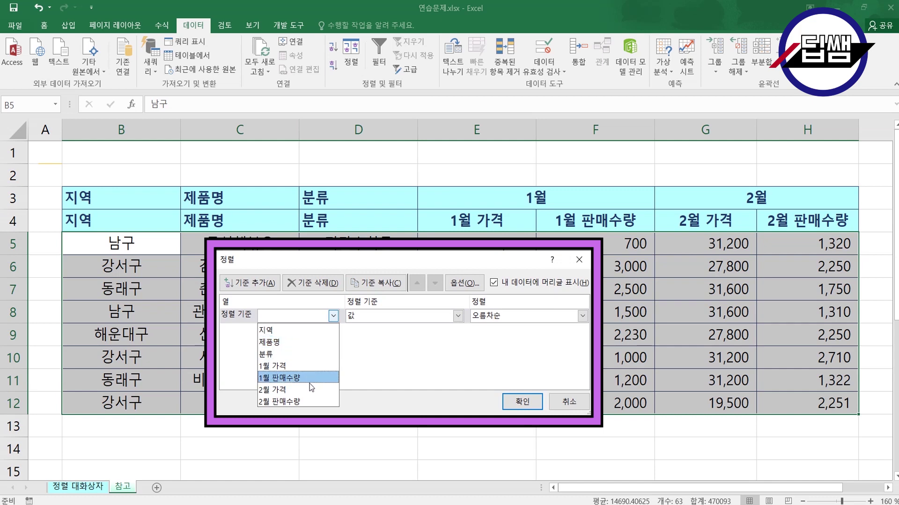
click(280, 331)
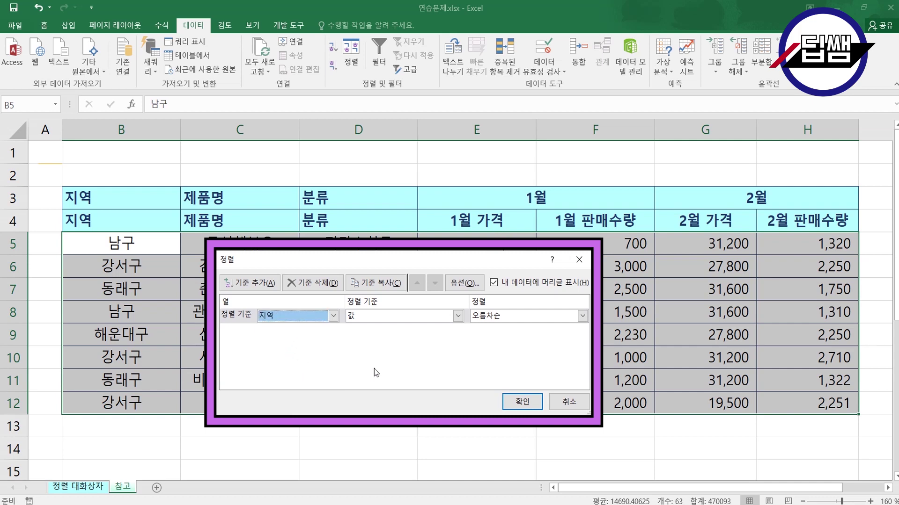
click(510, 402)
click(355, 351)
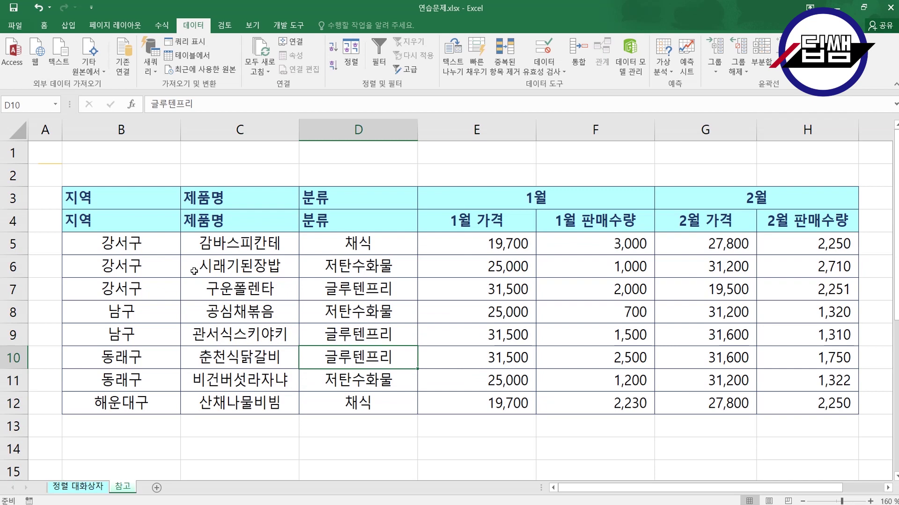
Step: Examine the yellow merged data cells in rows 20 and 23 of the table starting at row 17
click(644, 338)
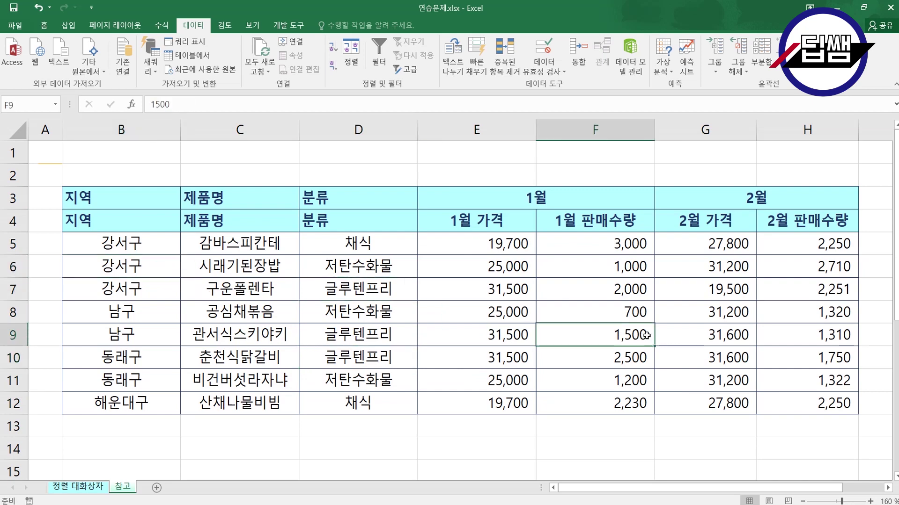
scroll(646, 341, down, 5)
click(532, 302)
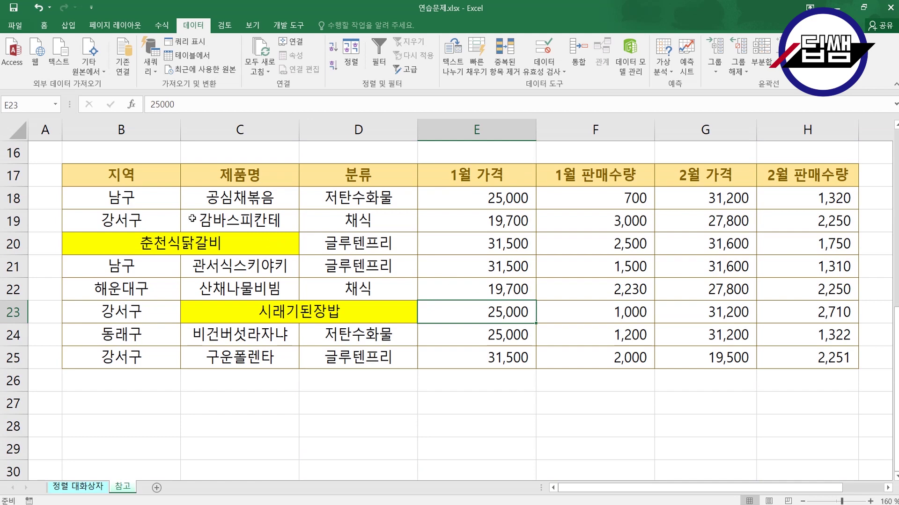
click(157, 243)
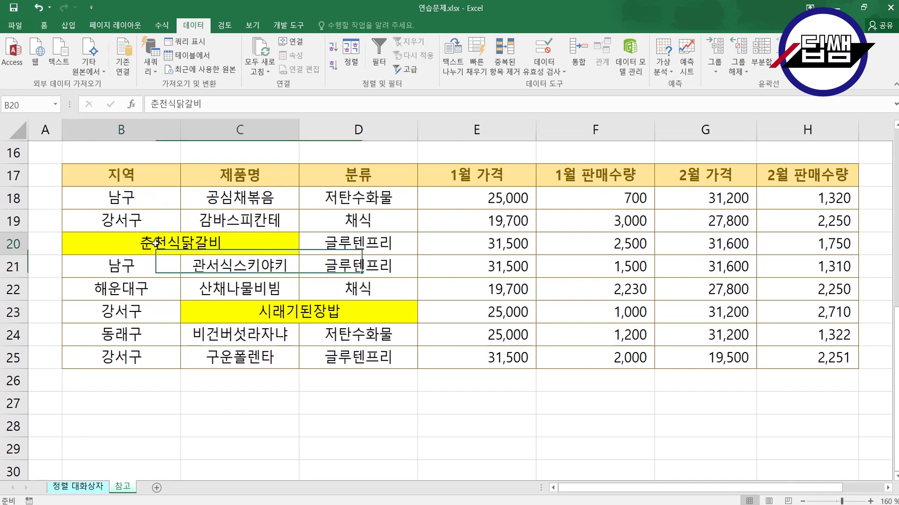
click(305, 311)
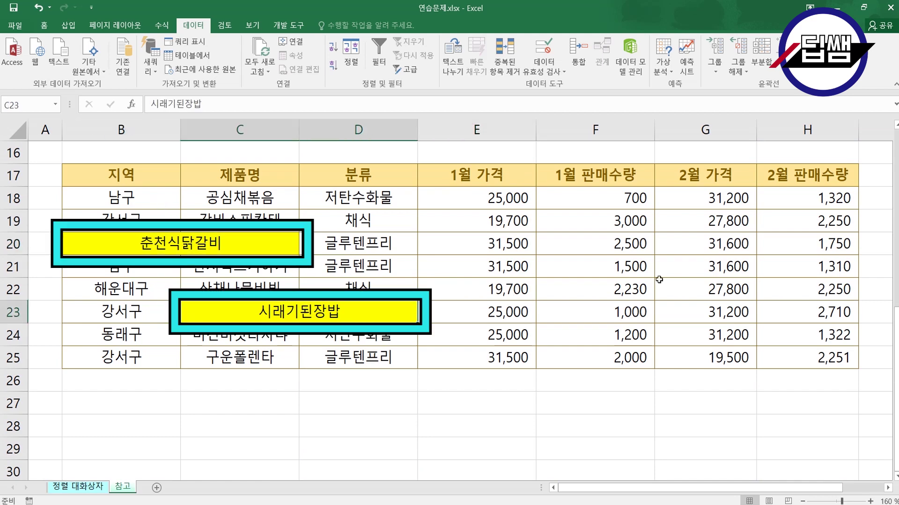
click(496, 254)
Step: Try to sort the table B17:H25 by the 지역 column on values (값) in ascending order (오름차순), treating row 17 as the header
mouse_move(146, 179)
mouse_down()
mouse_move(805, 176)
mouse_move(767, 265)
mouse_move(702, 334)
mouse_move(838, 358)
mouse_up()
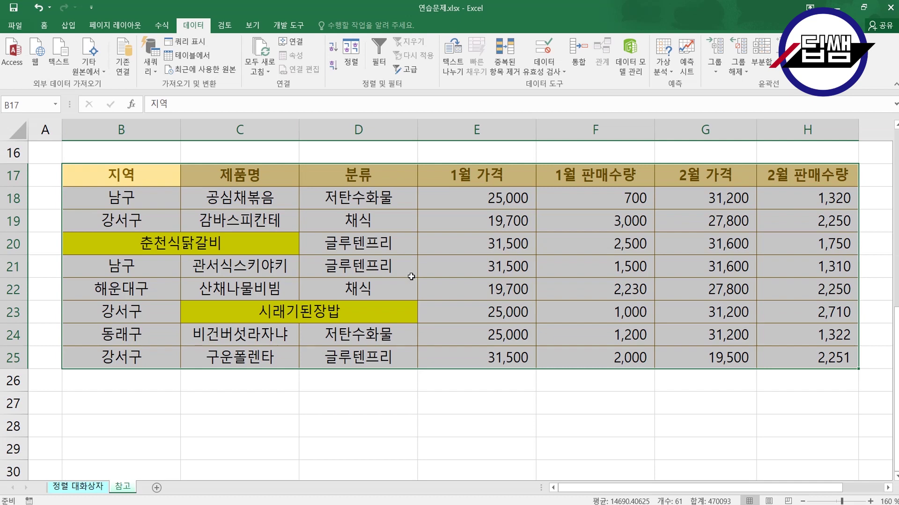
click(351, 64)
drag(332, 260, 525, 207)
click(523, 260)
click(498, 275)
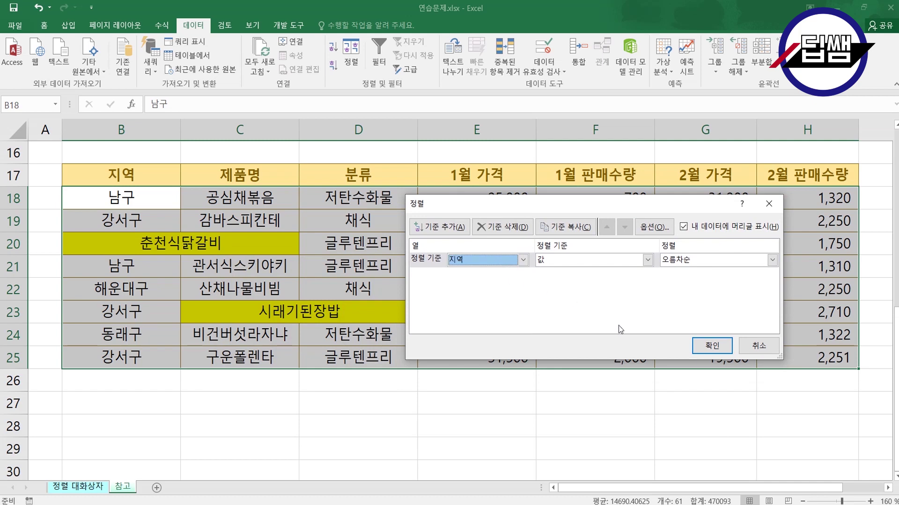
click(712, 347)
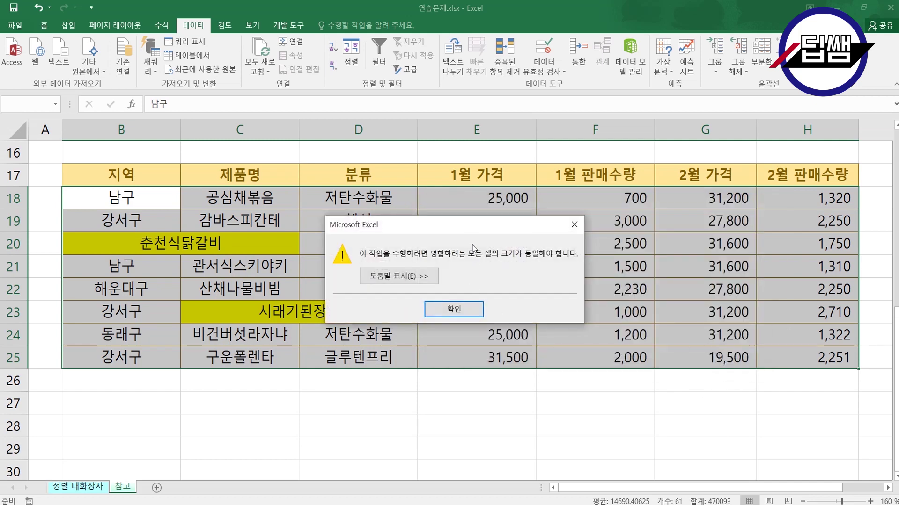
drag(474, 231, 595, 214)
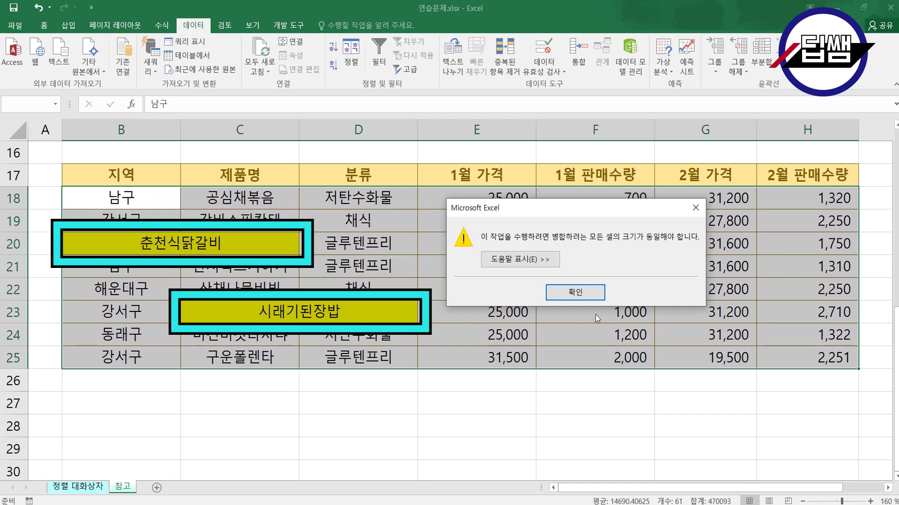
click(573, 293)
click(573, 295)
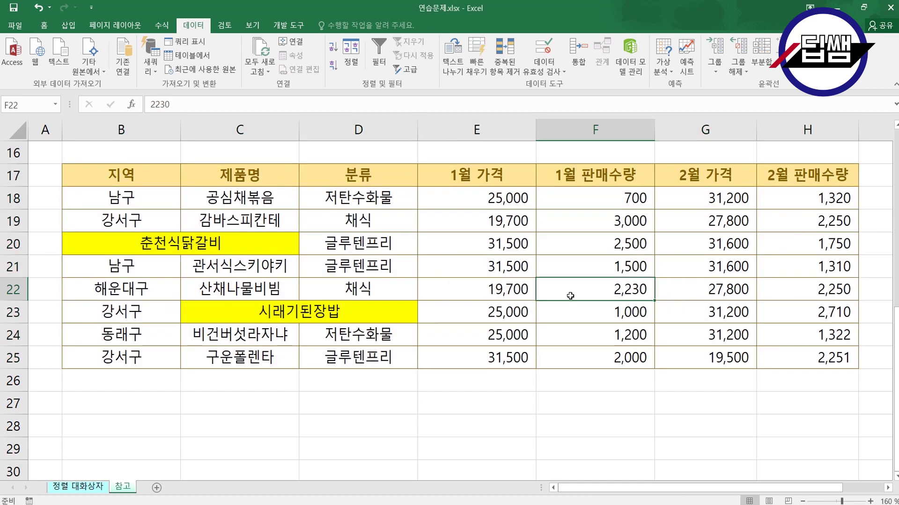